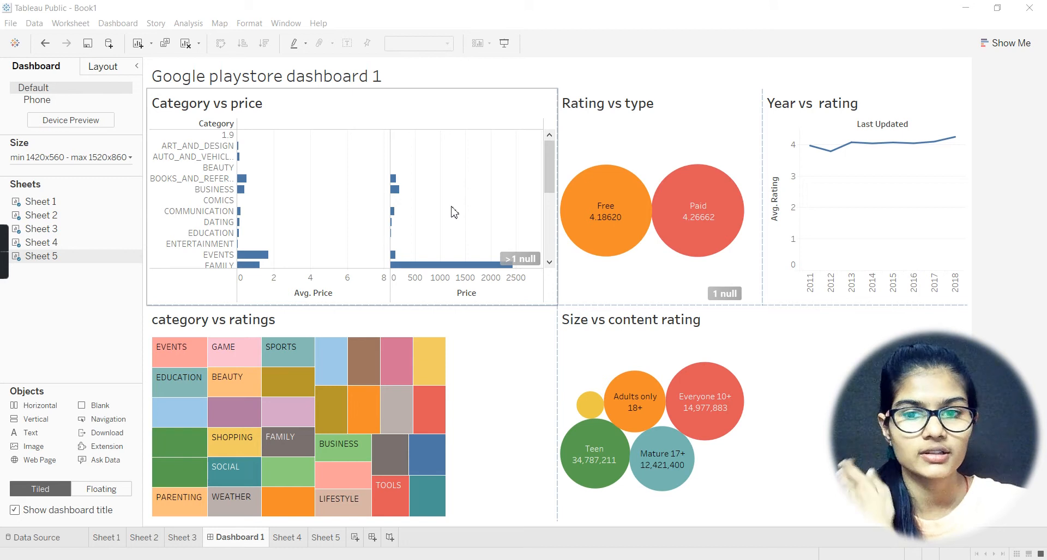
Create a new blank worksheet after the last sheet and display the chart type suggestions
click(454, 213)
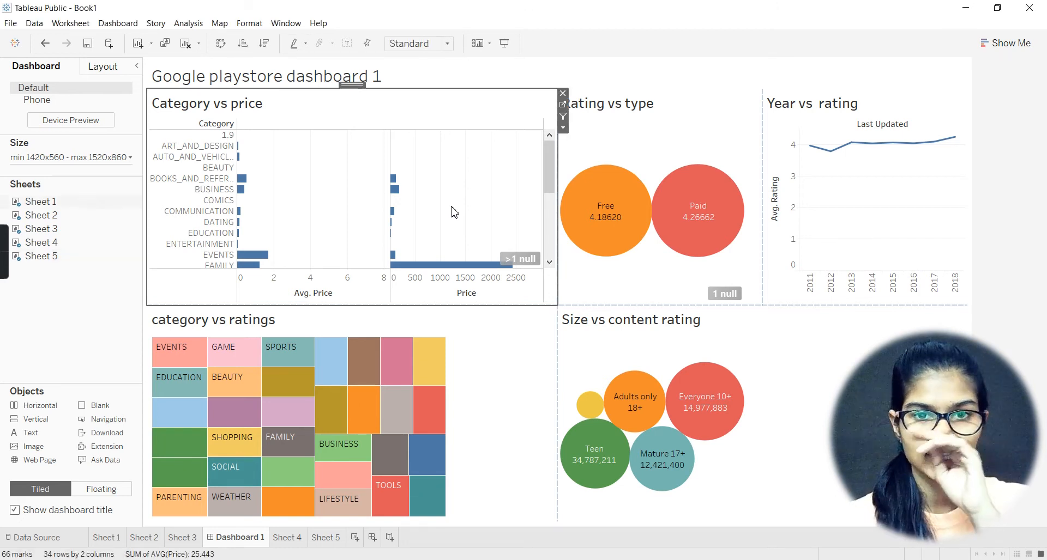
click(113, 538)
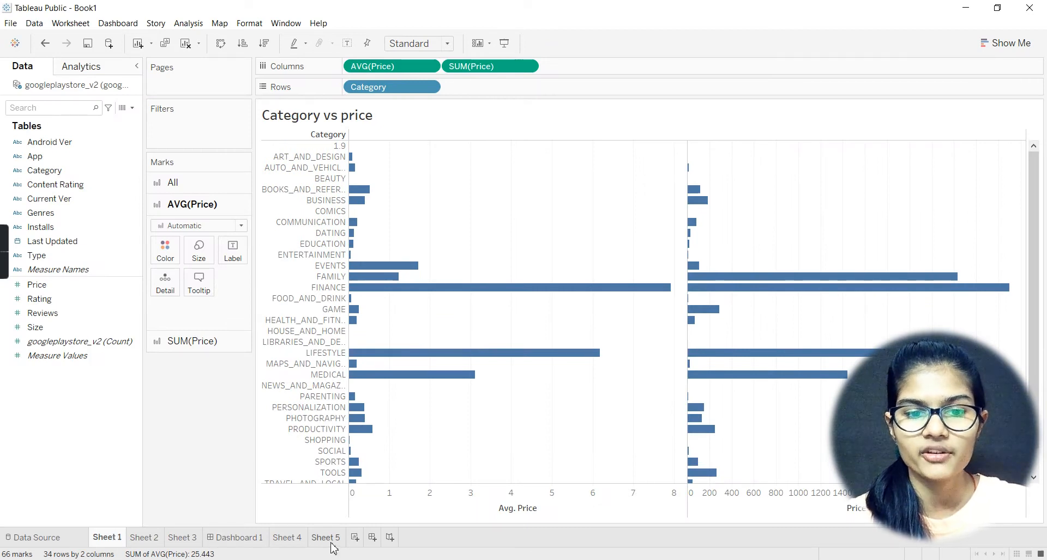
click(354, 539)
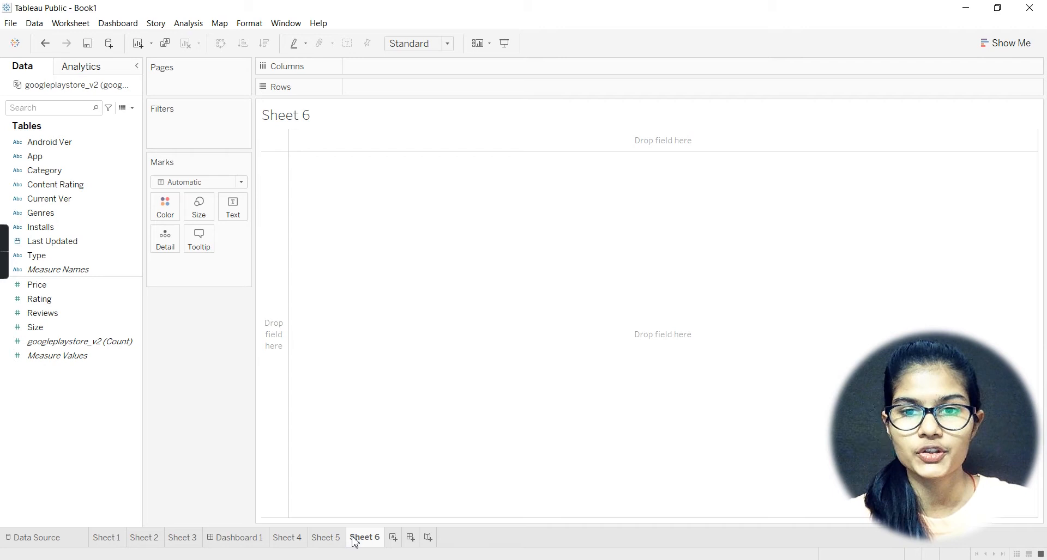
click(1005, 47)
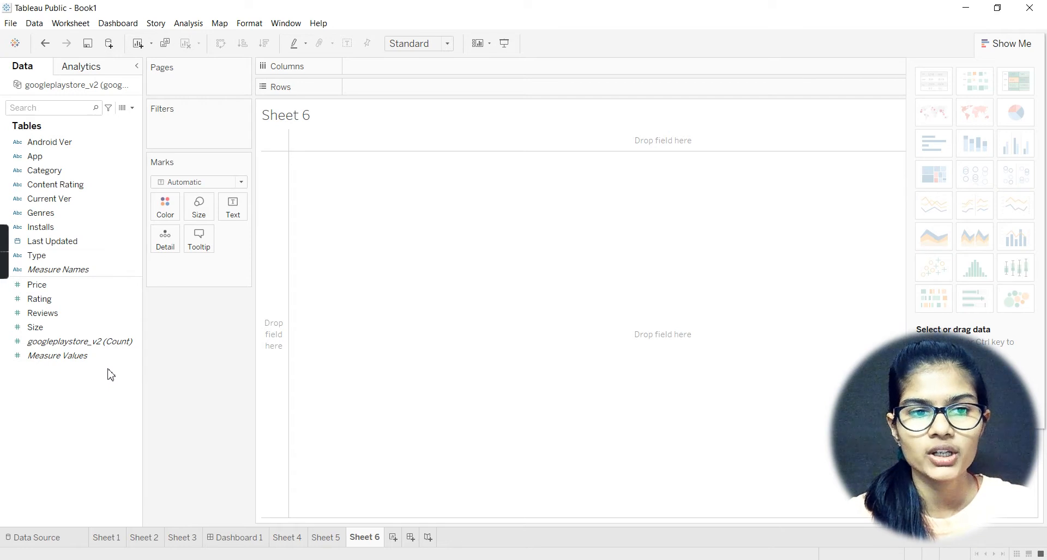
Place the Genres field on the rows of the new sheet and look through the listed genres
click(65, 246)
drag(60, 228, 39, 239)
click(41, 212)
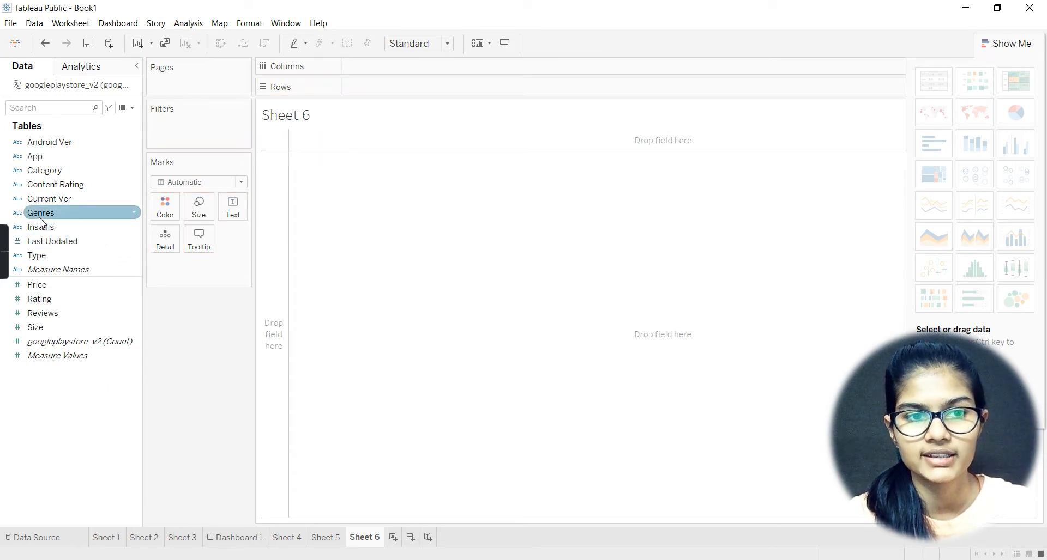
drag(95, 214, 367, 91)
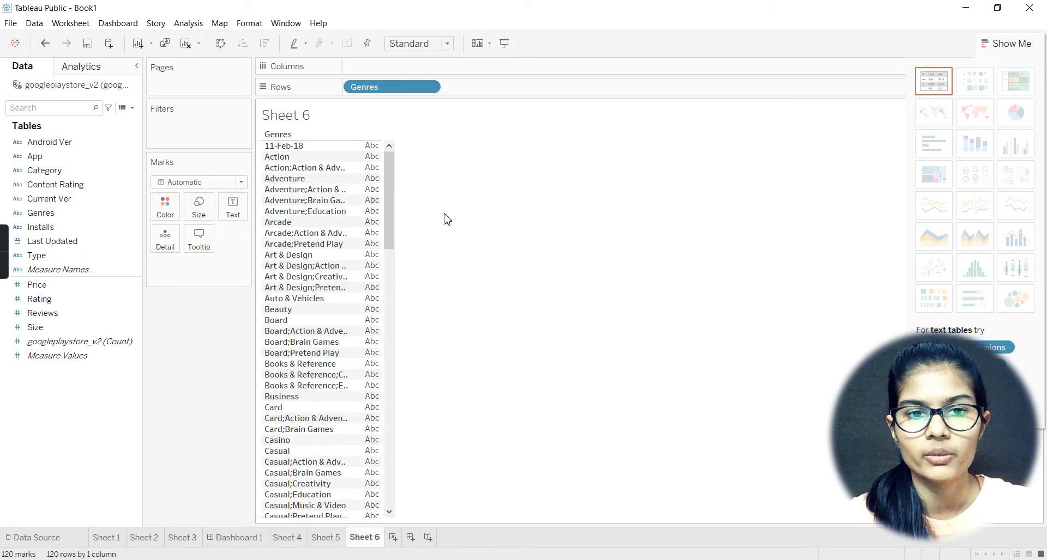
drag(393, 171, 408, 480)
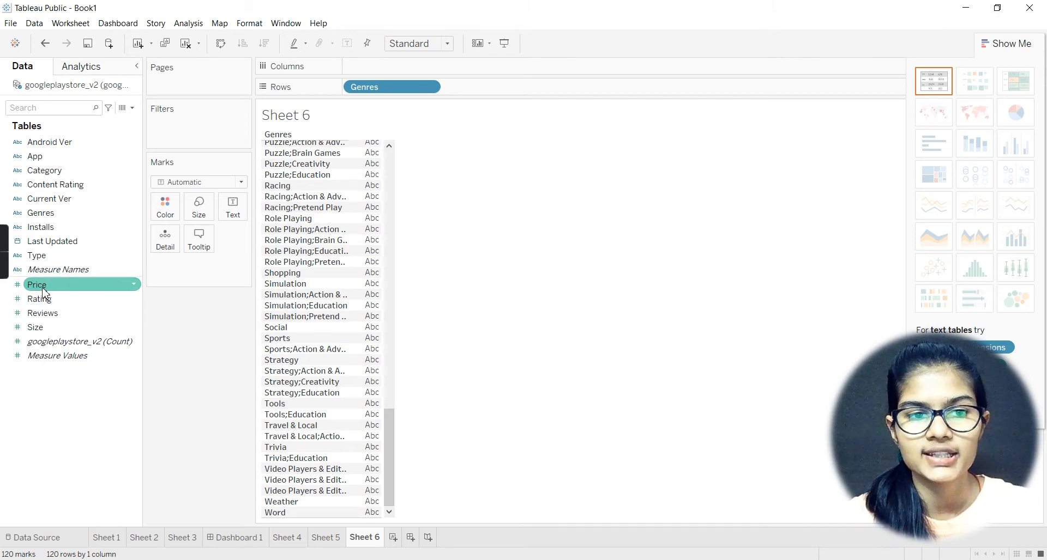
Add Rating to the columns and try the data as a pie chart, highlight table, stacked bars and treemap
drag(44, 303, 378, 76)
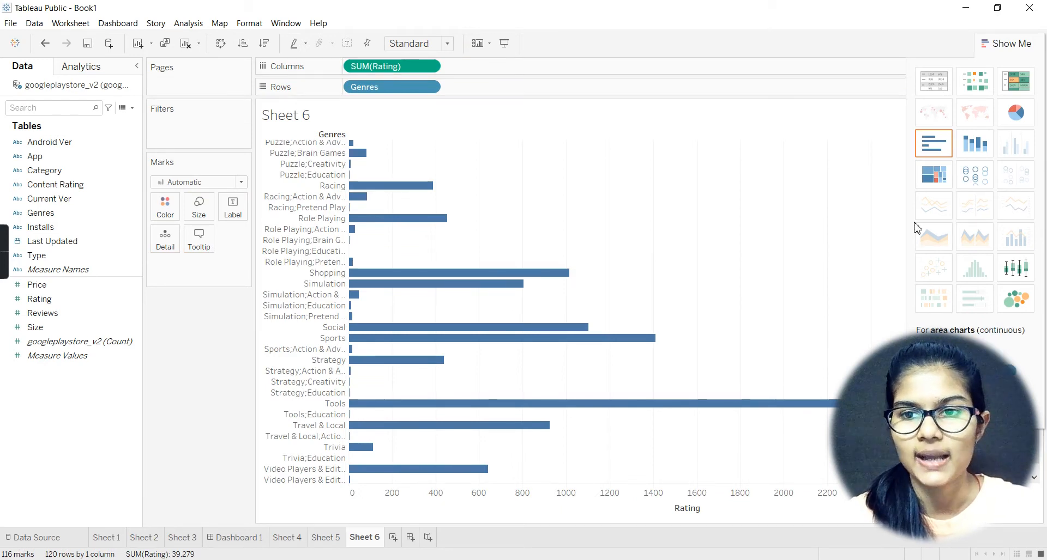
click(1021, 113)
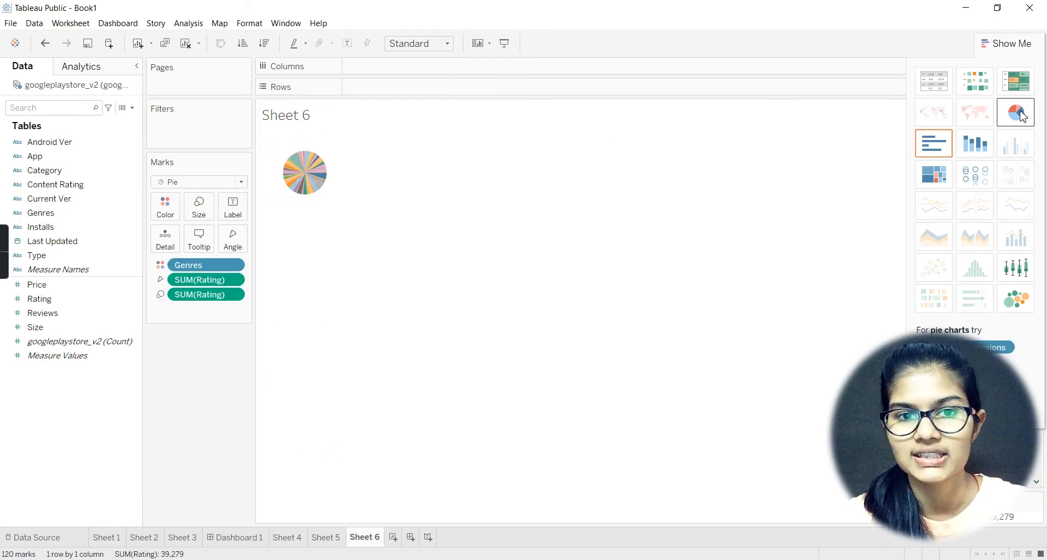
click(1017, 90)
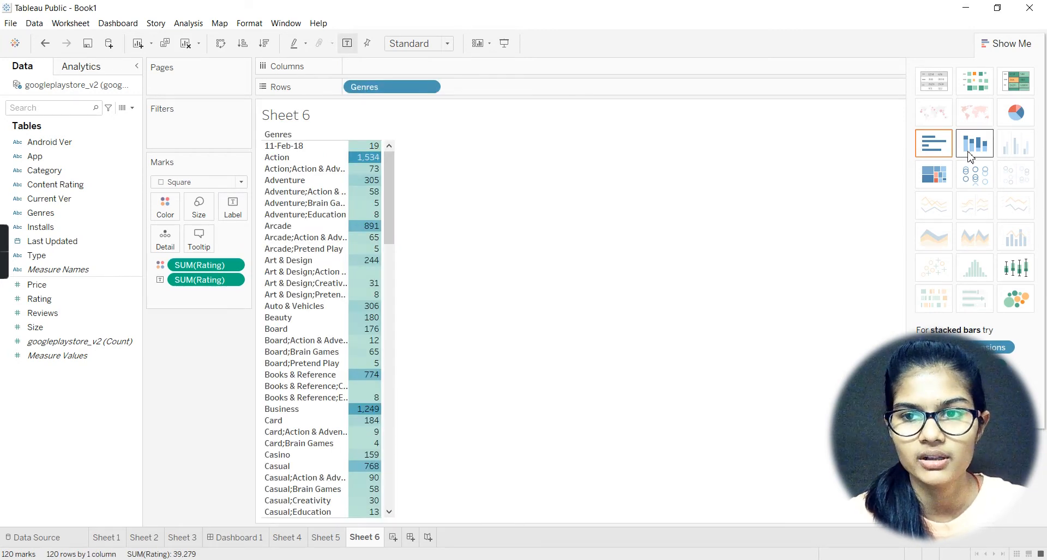
click(970, 157)
click(929, 184)
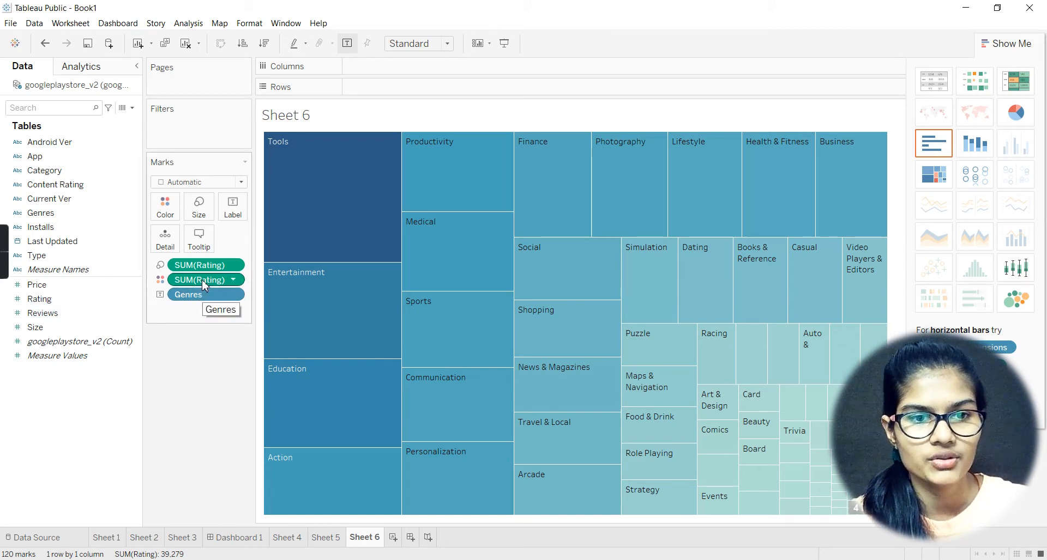
Add Installs to the marks as detail and remove both SUM(Rating) fields from the marks
drag(41, 226, 172, 314)
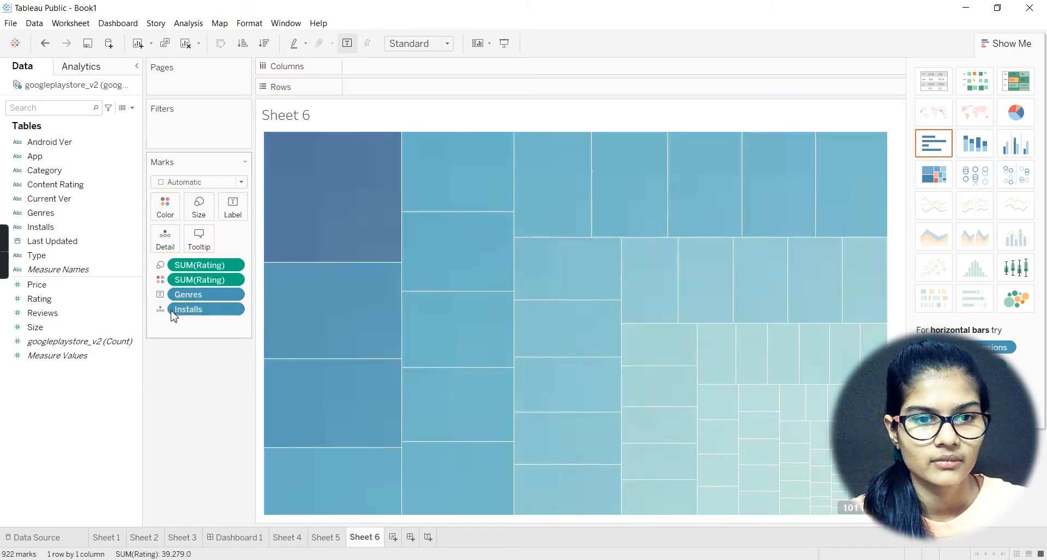
right_click(229, 267)
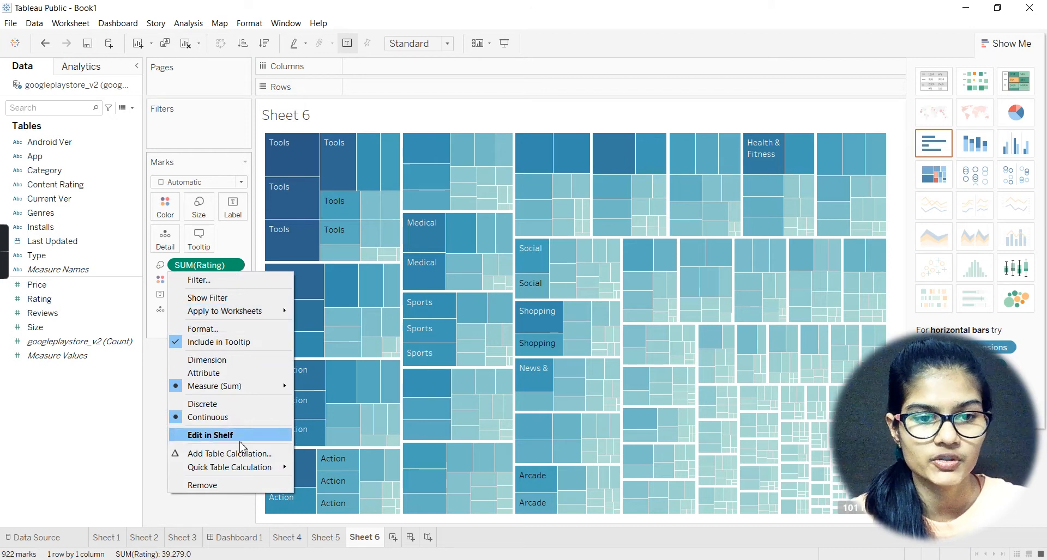
click(221, 485)
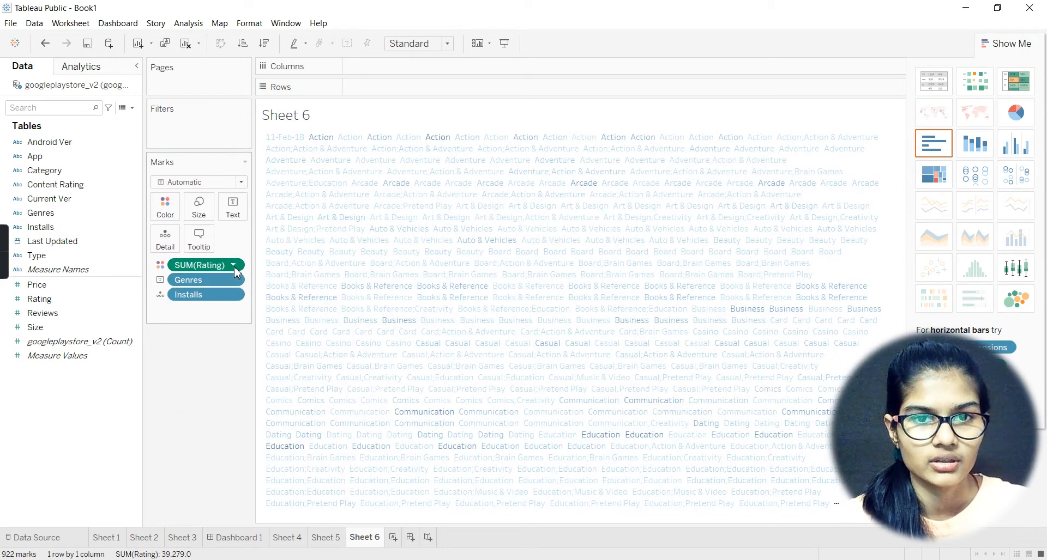
click(234, 268)
click(221, 485)
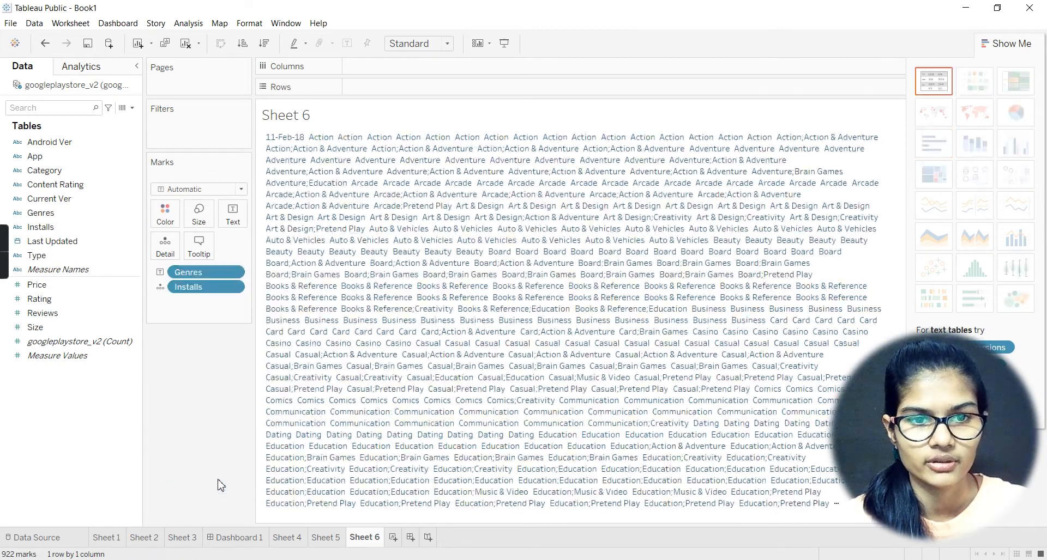
Try Installs and Genres in different row and column arrangements, finishing with Genres followed by Installs on the rows
drag(192, 281, 385, 94)
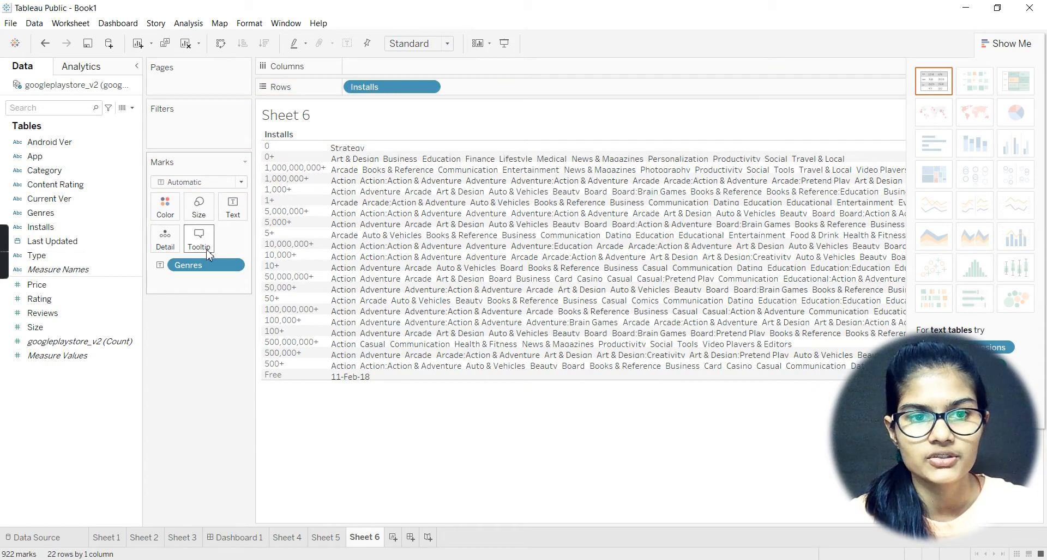
drag(202, 265, 388, 70)
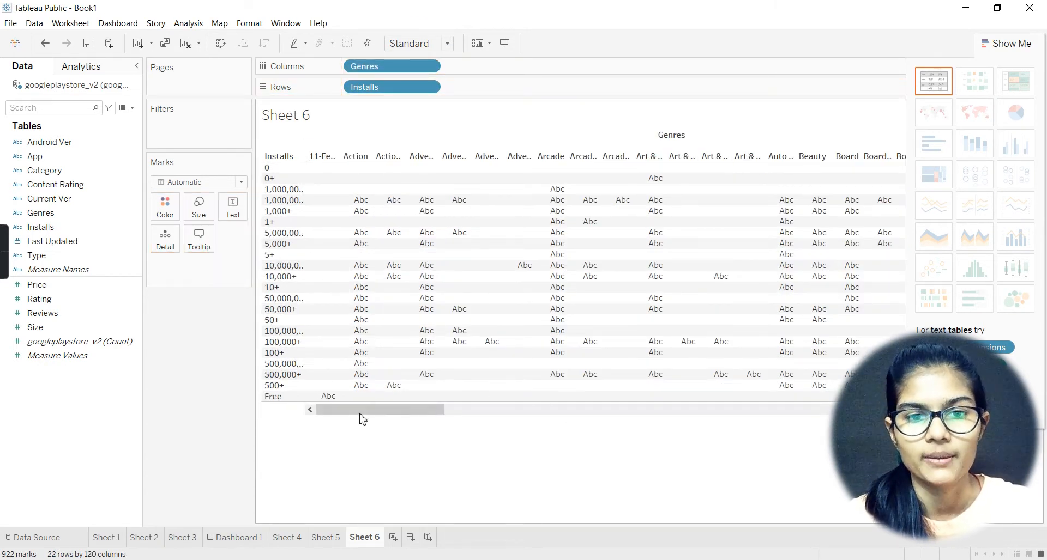
drag(361, 411, 200, 398)
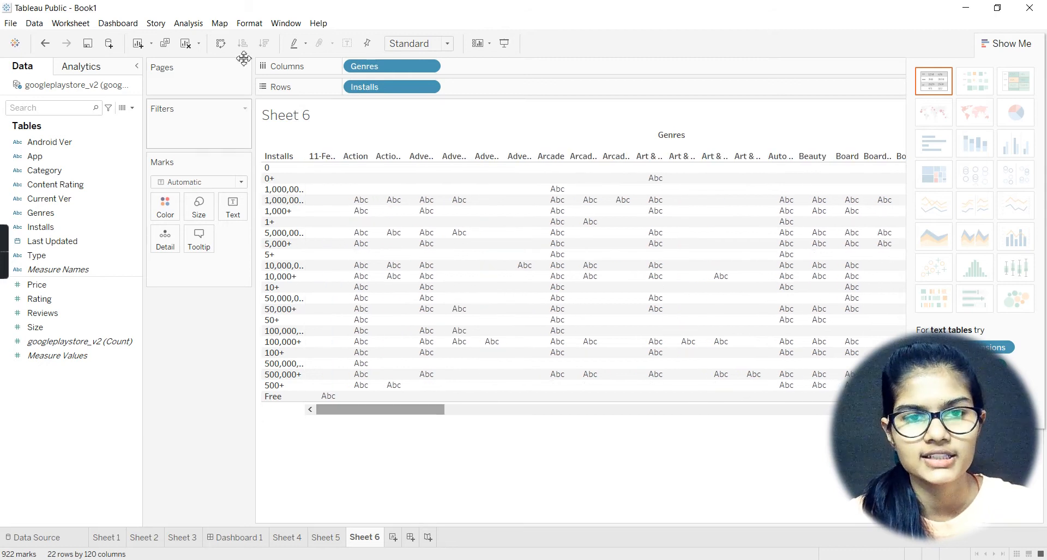
drag(385, 66, 490, 87)
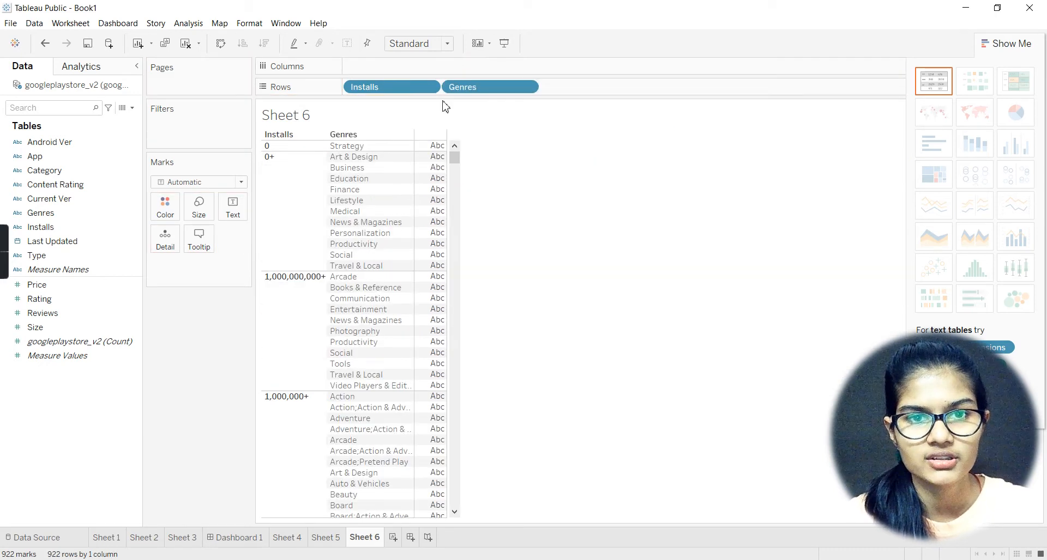
mouse_move(404, 90)
mouse_down()
mouse_move(409, 67)
mouse_move(414, 79)
mouse_up()
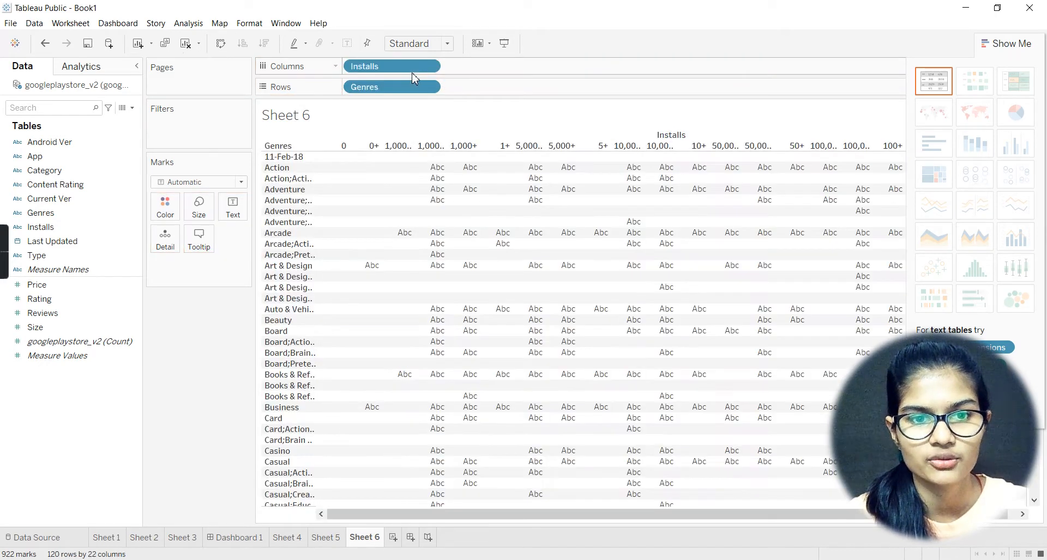
drag(395, 66, 516, 87)
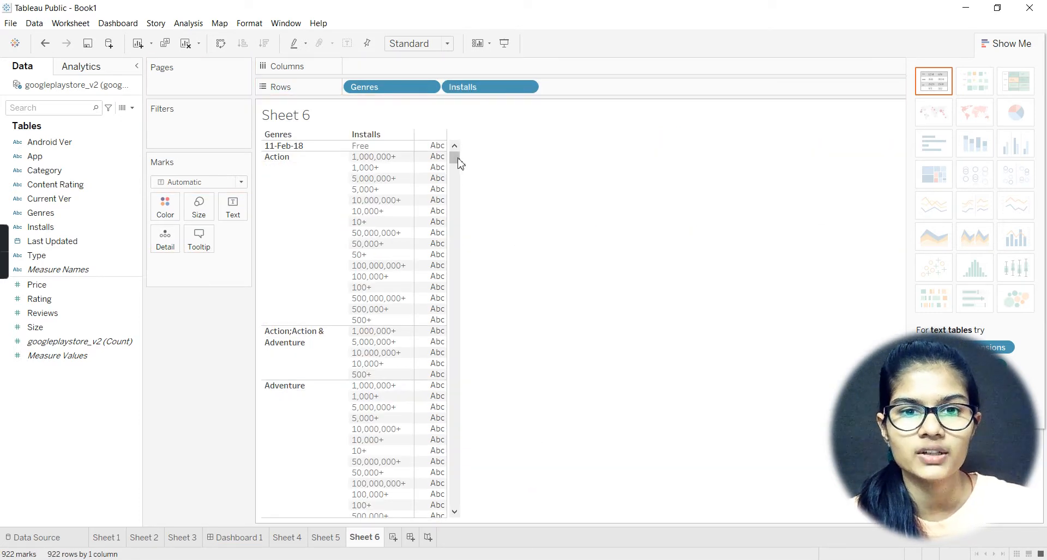
drag(458, 163, 458, 480)
drag(443, 308, 445, 71)
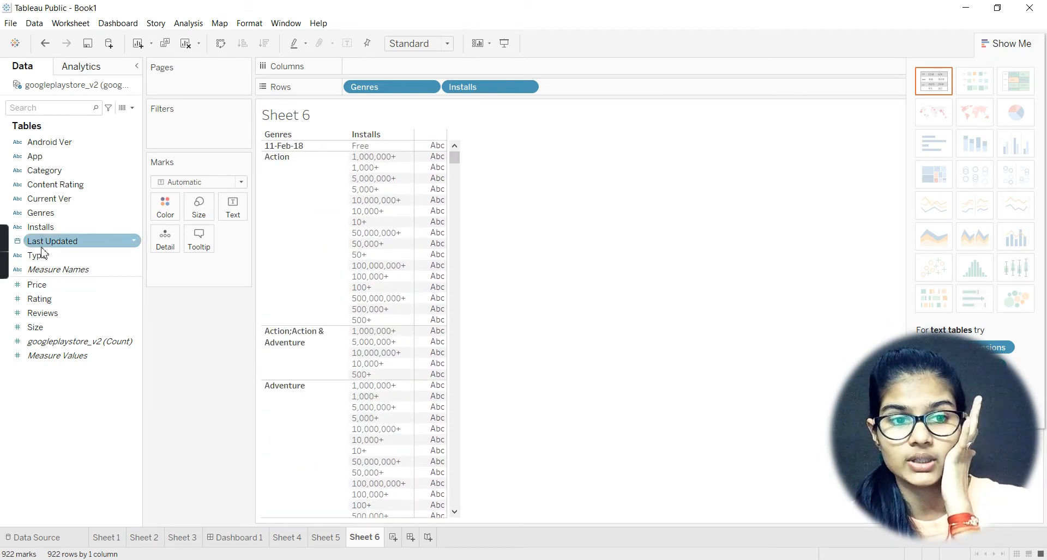
Try Type and Price on the columns against Genres and Installs, and remove both fields from the columns
drag(42, 256, 368, 65)
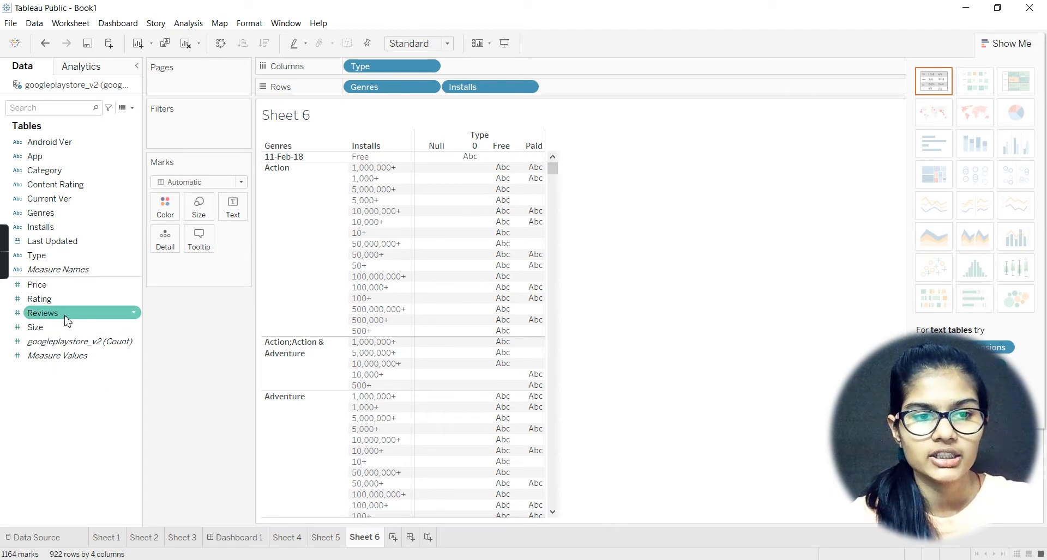
drag(65, 286, 504, 73)
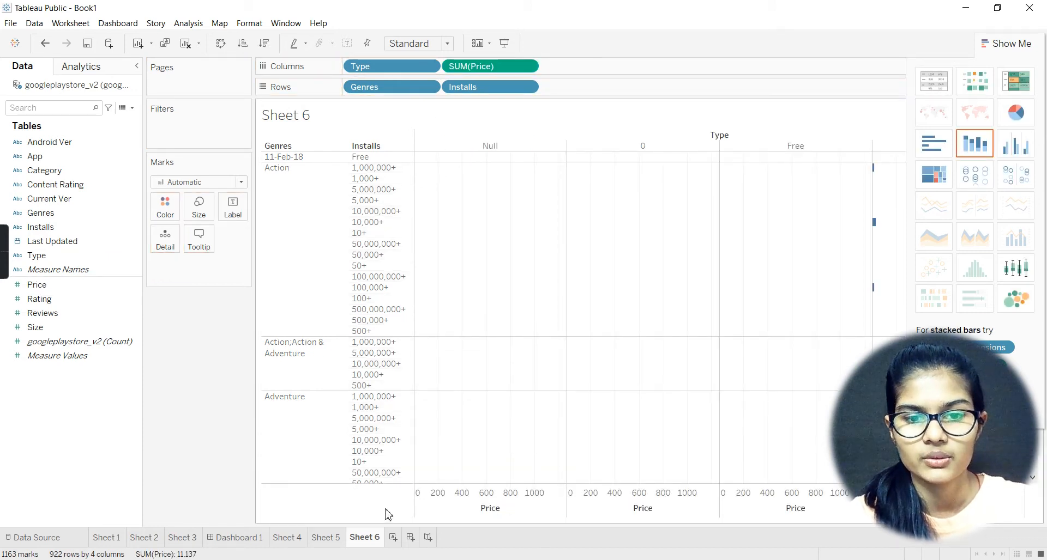
click(431, 69)
click(394, 281)
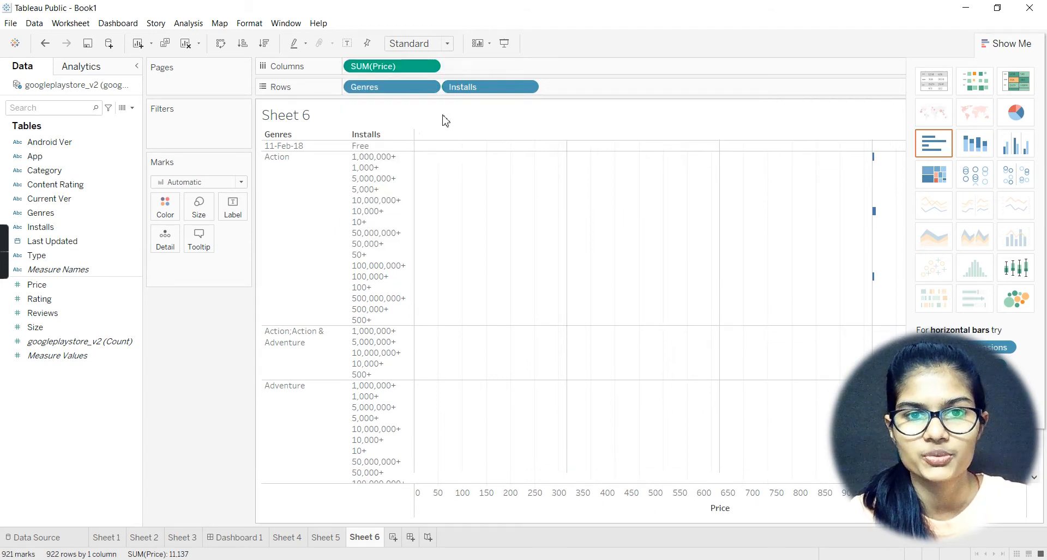
click(429, 69)
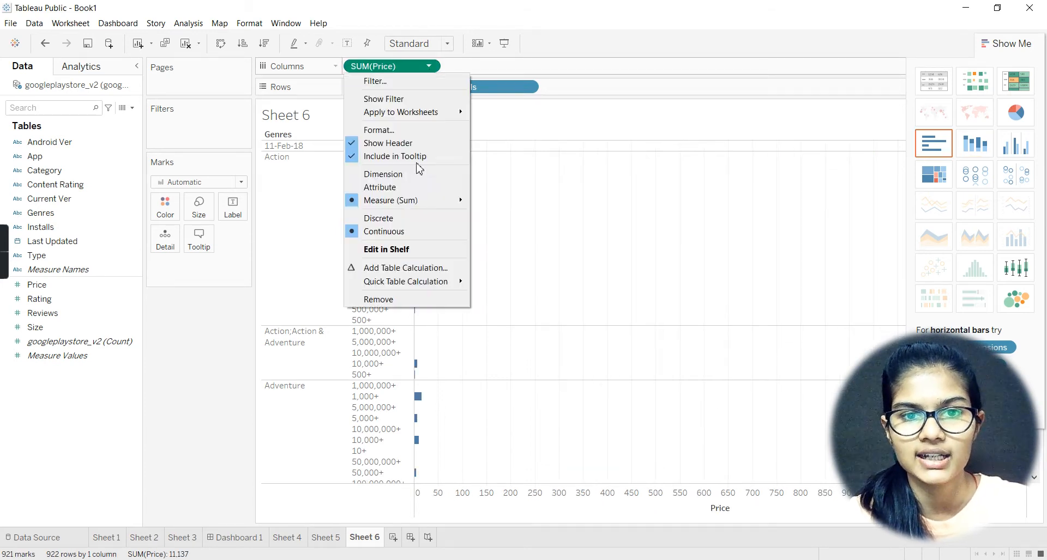
click(392, 299)
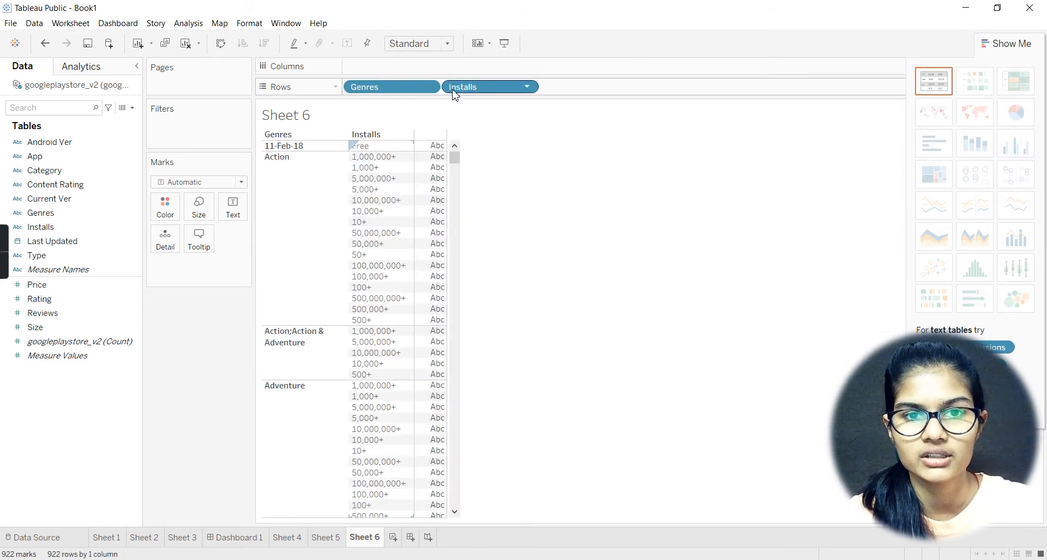
Remove Installs from the rows and move Genres into the marks, trying it as color and as detail
click(528, 88)
click(510, 307)
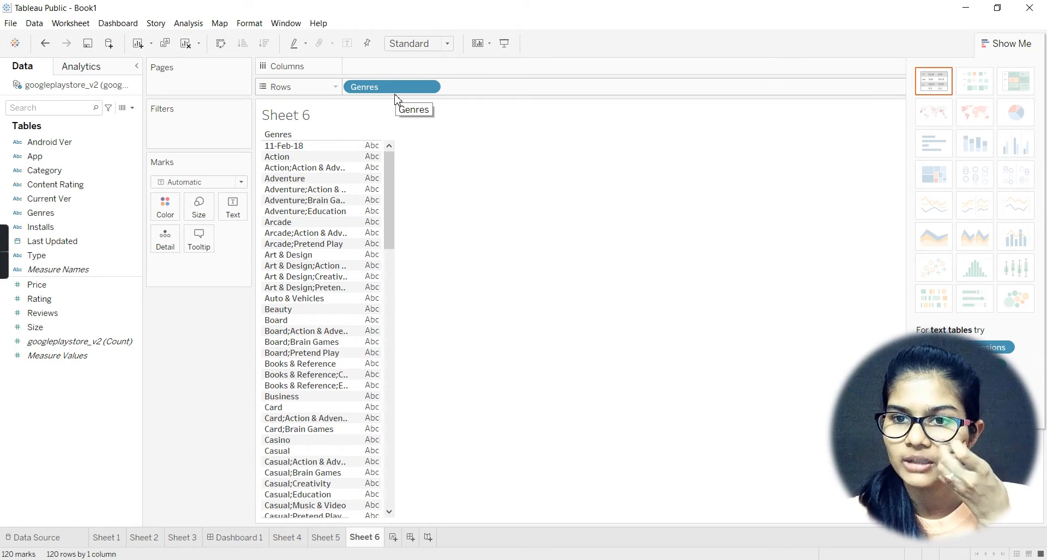
drag(392, 88, 169, 213)
mouse_move(530, 140)
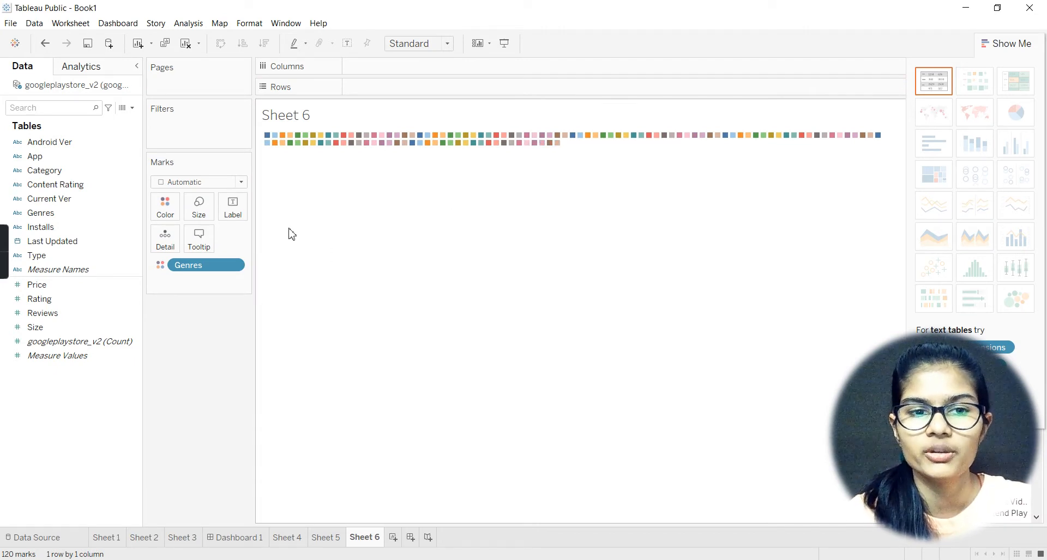
drag(196, 271, 165, 238)
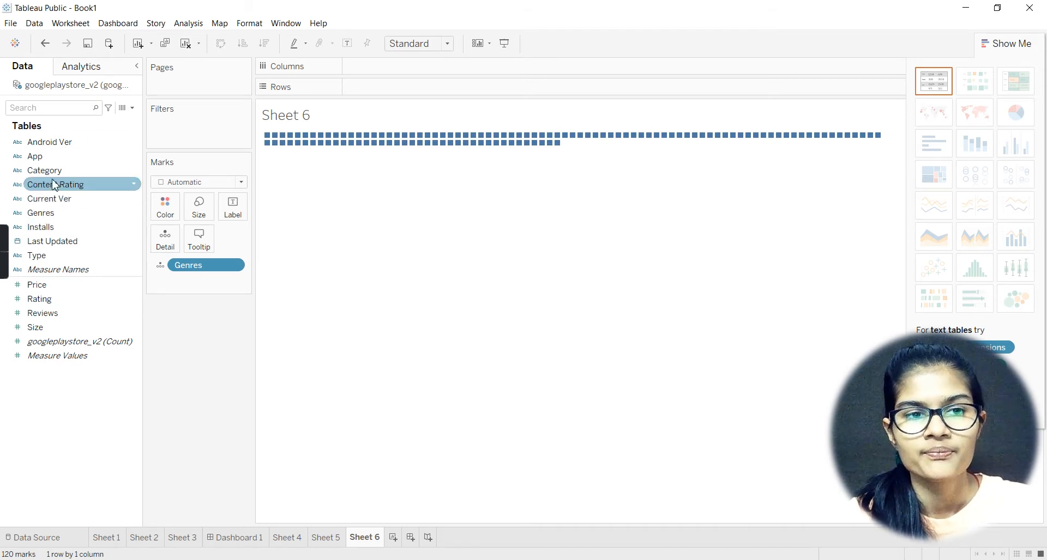
Plot Size on the columns against Genres on the rows, try packed bubbles, and convert the chart to a treemap
drag(62, 338, 378, 73)
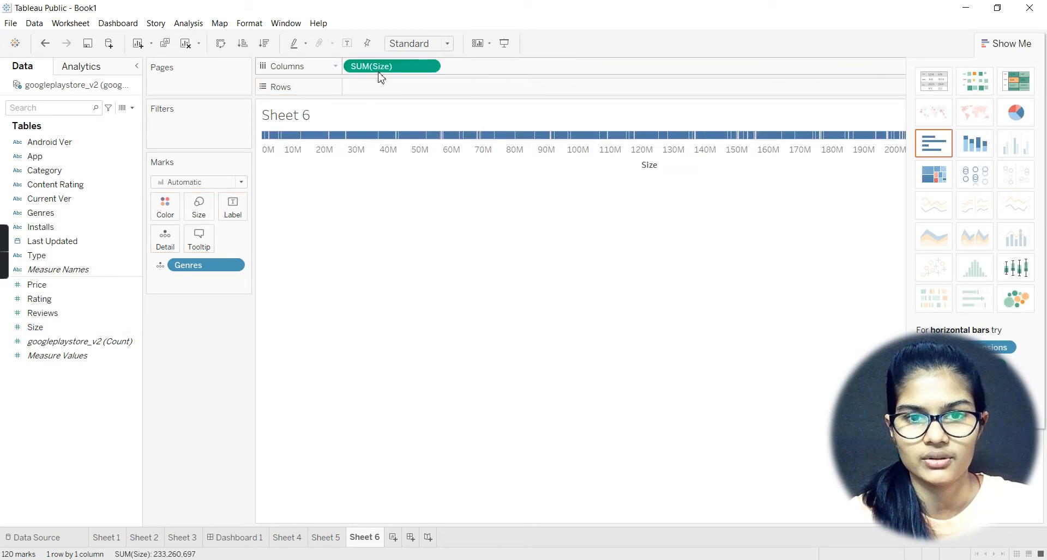
drag(206, 265, 374, 86)
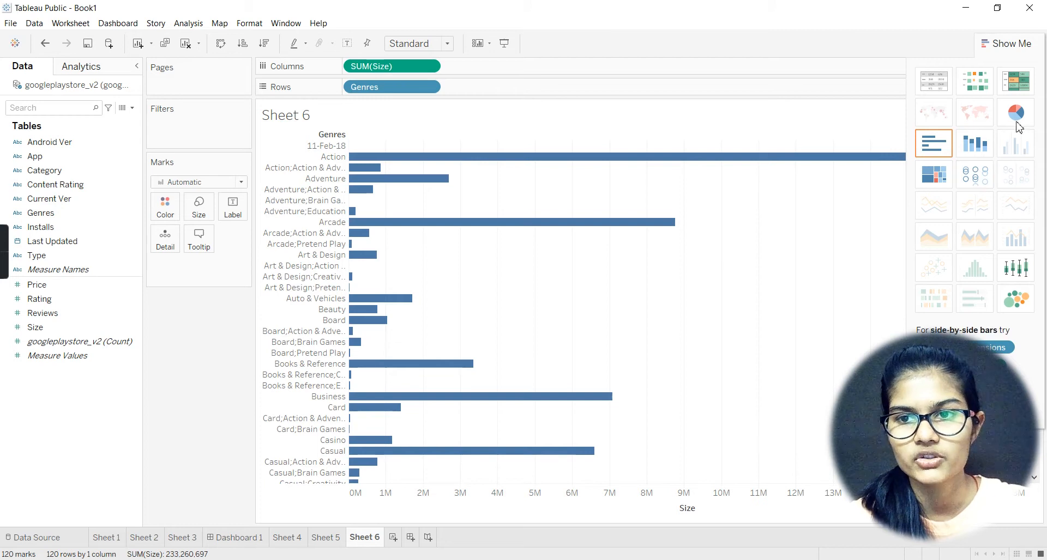
click(1027, 313)
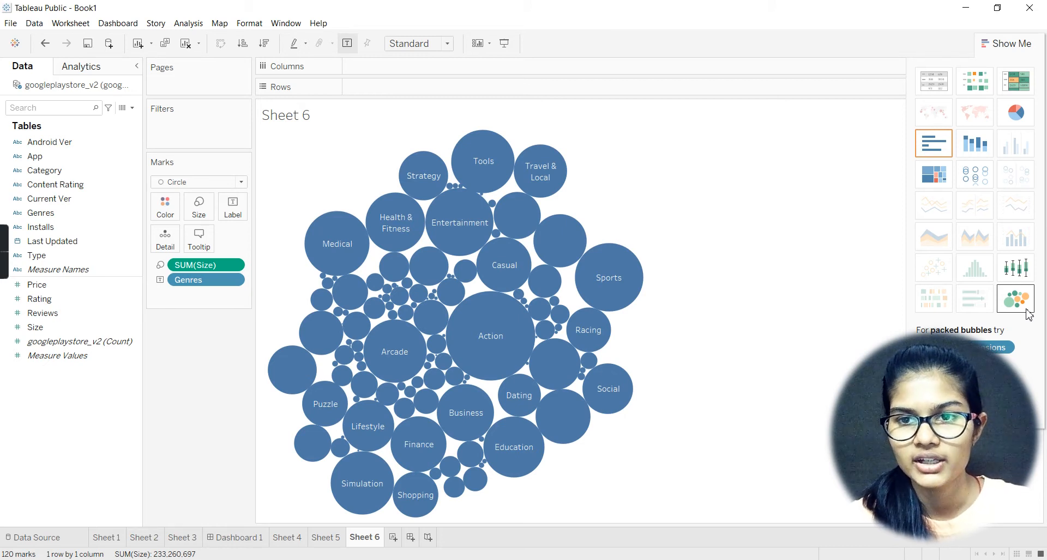
click(944, 180)
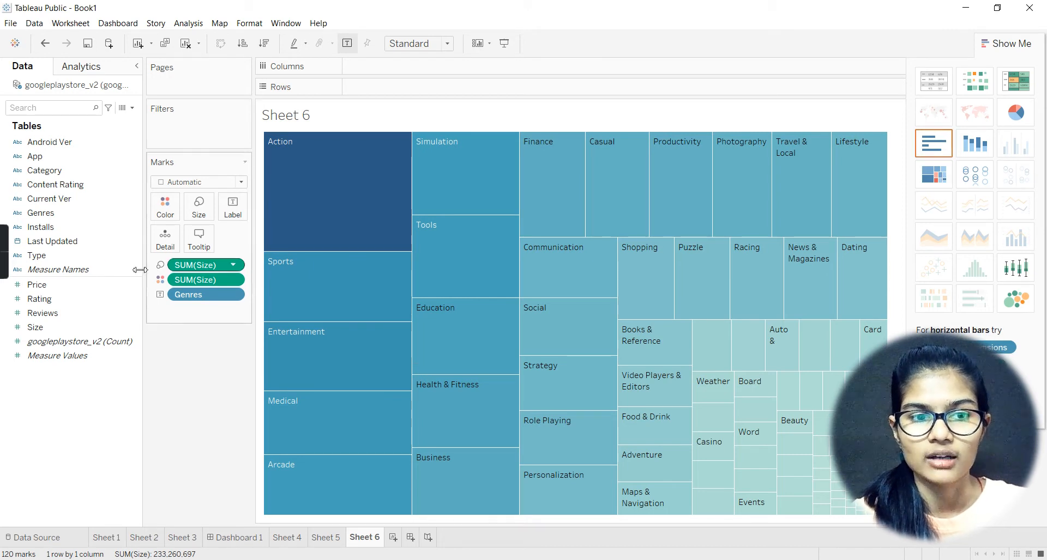
click(81, 201)
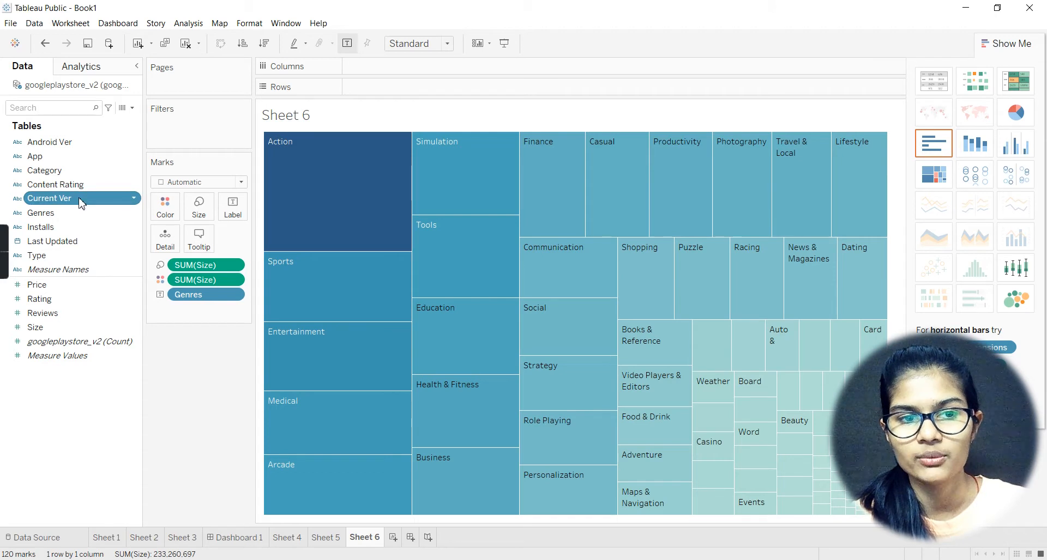
Review the Current Ver field's options for creating, transforming, changing data type, grouping and building a hierarchy, leaving its name as is
click(135, 200)
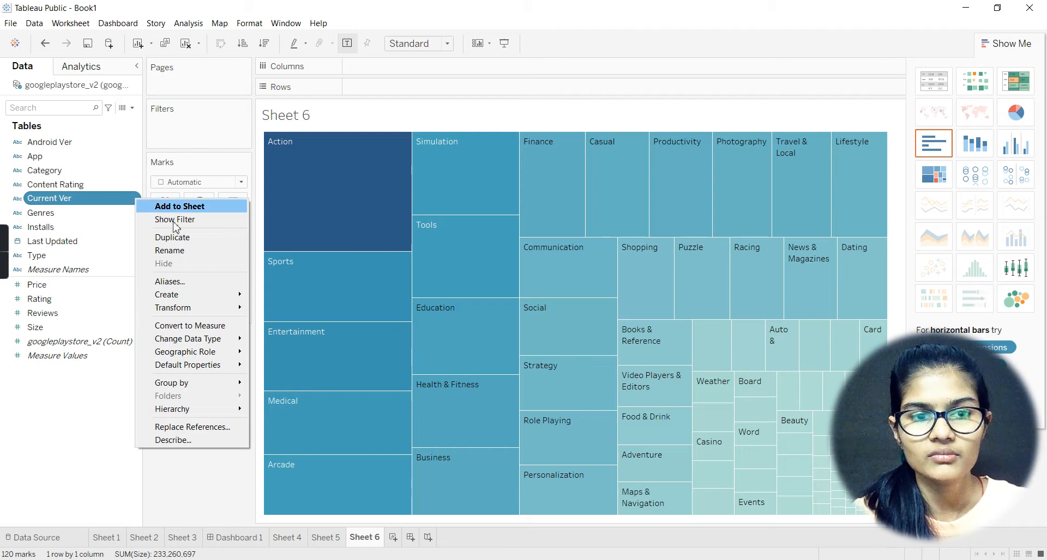
mouse_move(214, 299)
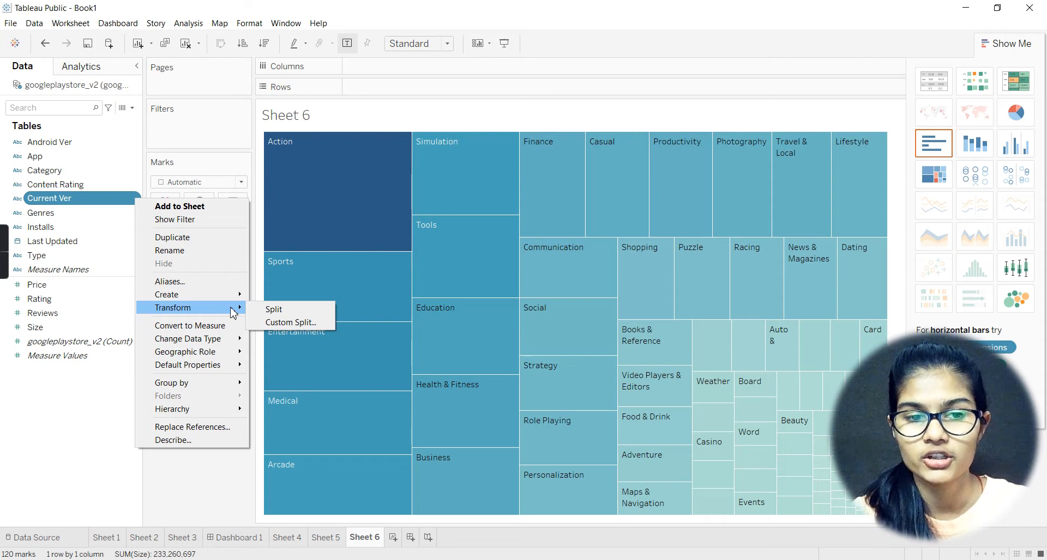
mouse_move(228, 344)
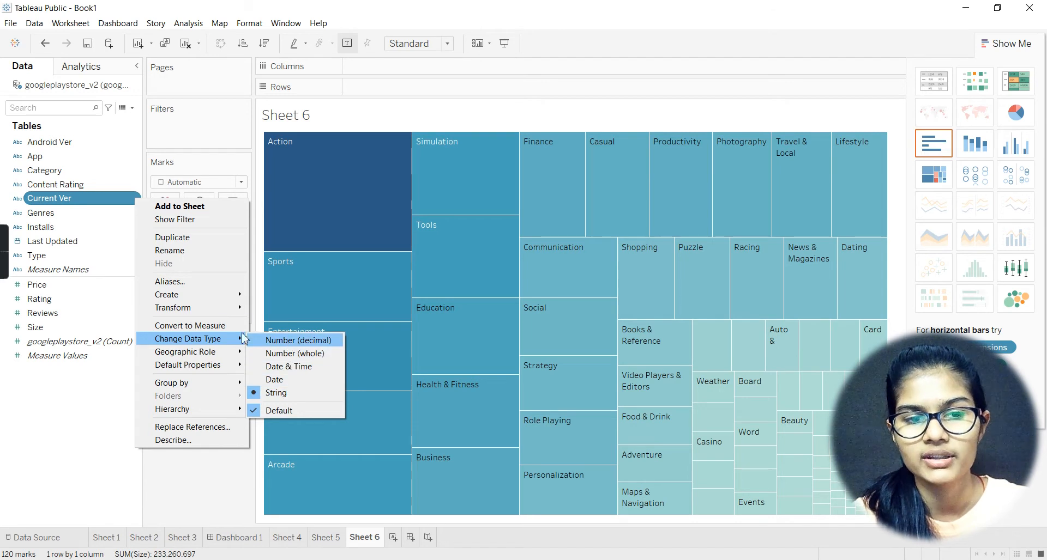
mouse_move(217, 358)
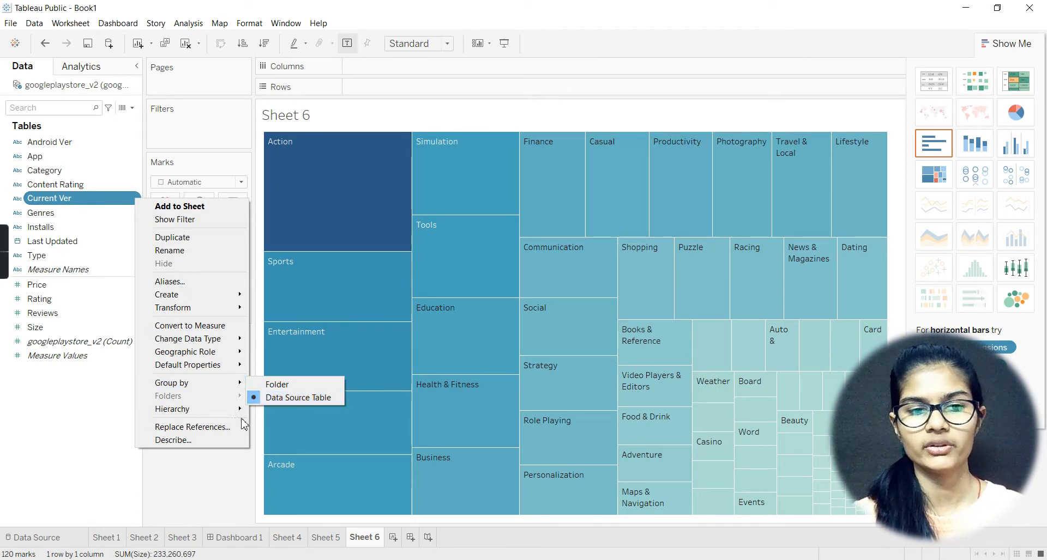
mouse_move(221, 415)
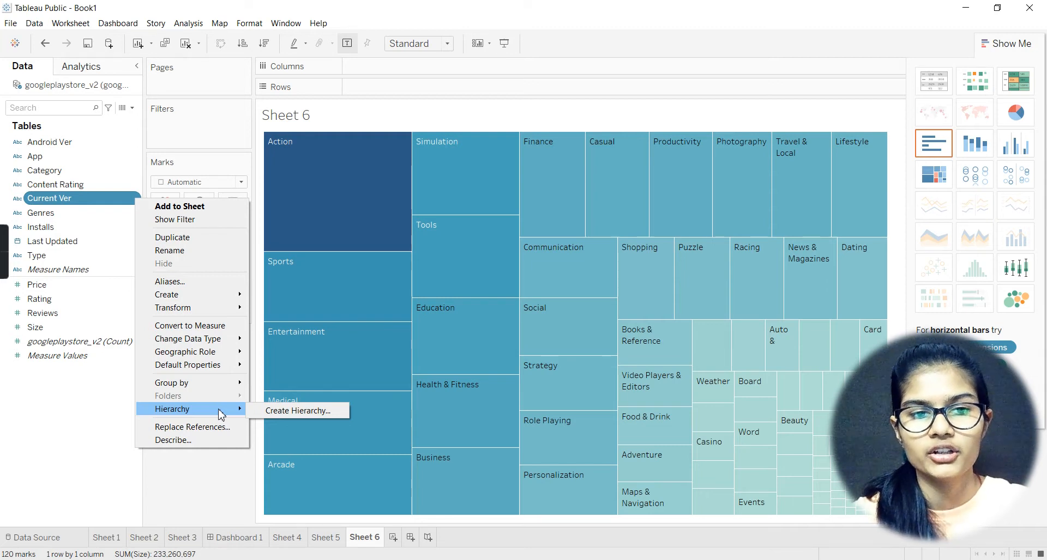
mouse_move(226, 302)
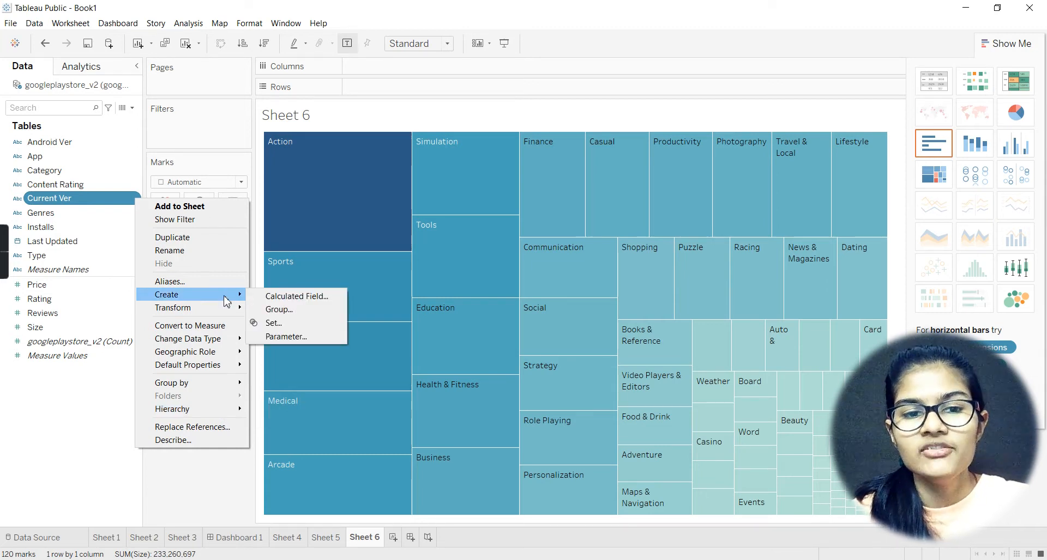
click(187, 497)
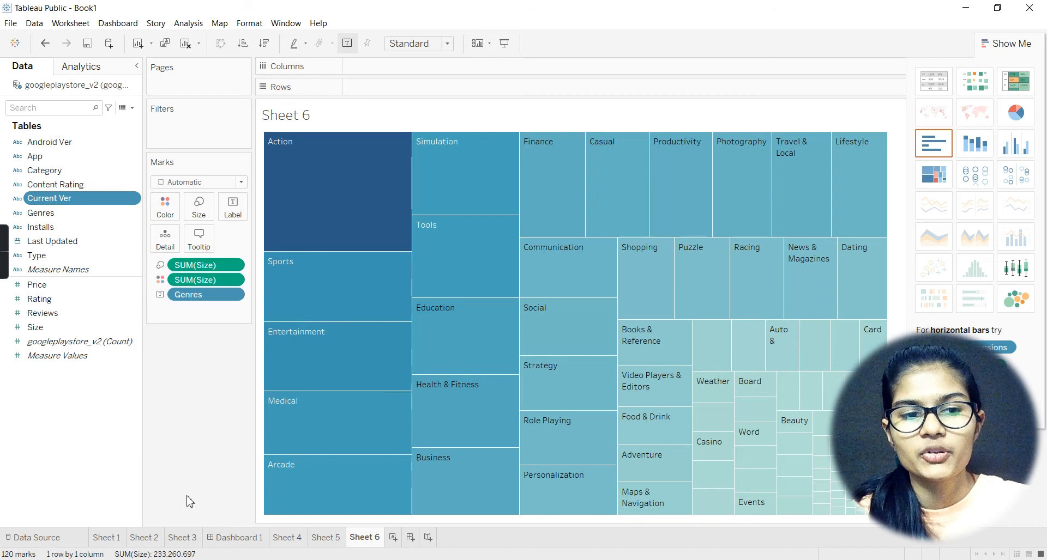
click(133, 199)
click(137, 198)
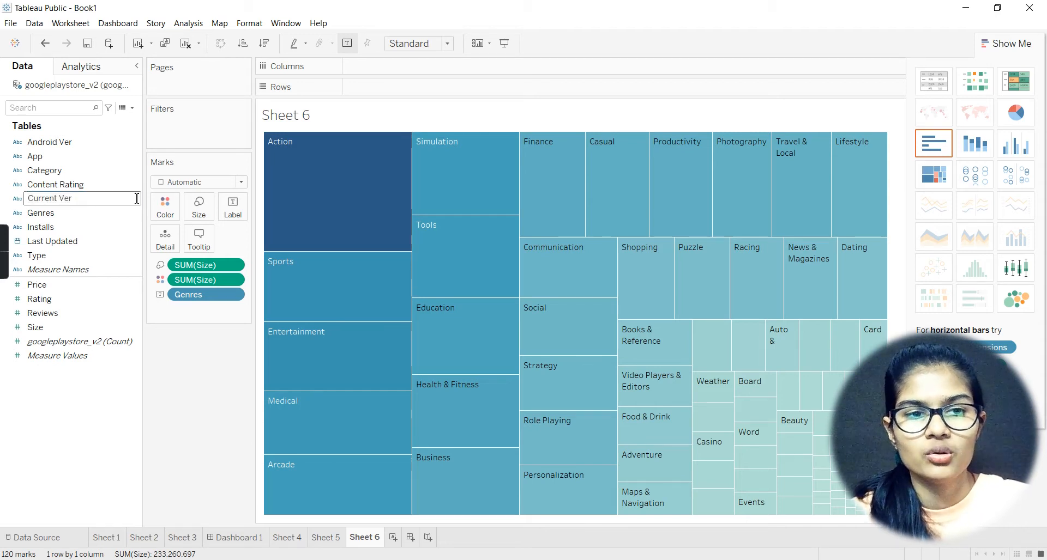
click(181, 130)
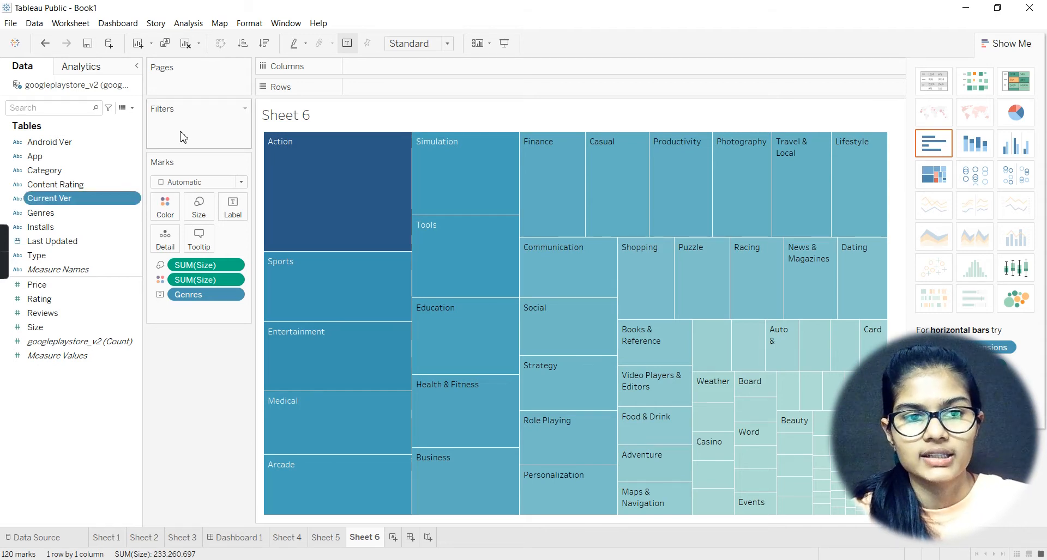
Create a group named Current Ver (group) from the Current Ver field, with 'Other' included
click(134, 201)
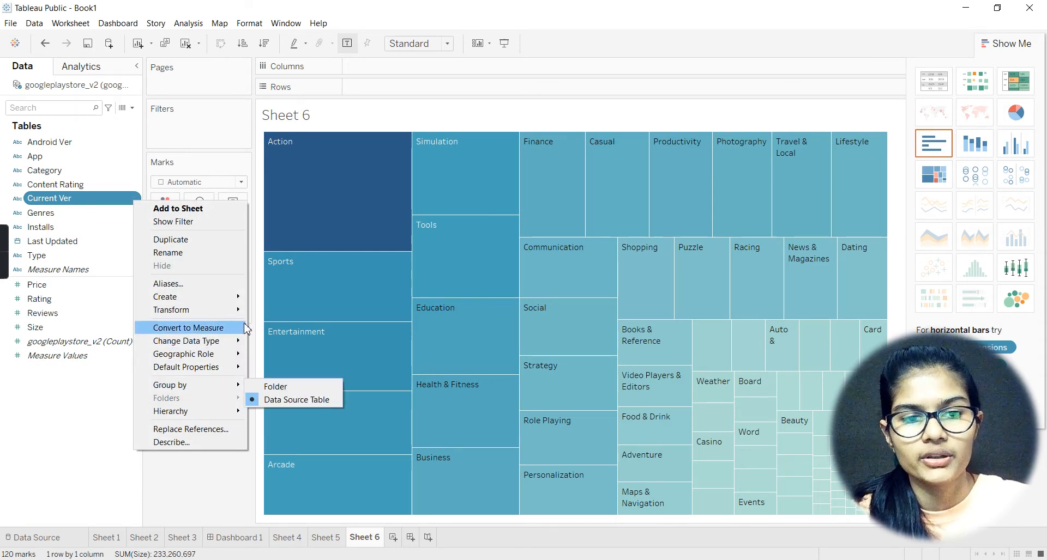
mouse_move(241, 297)
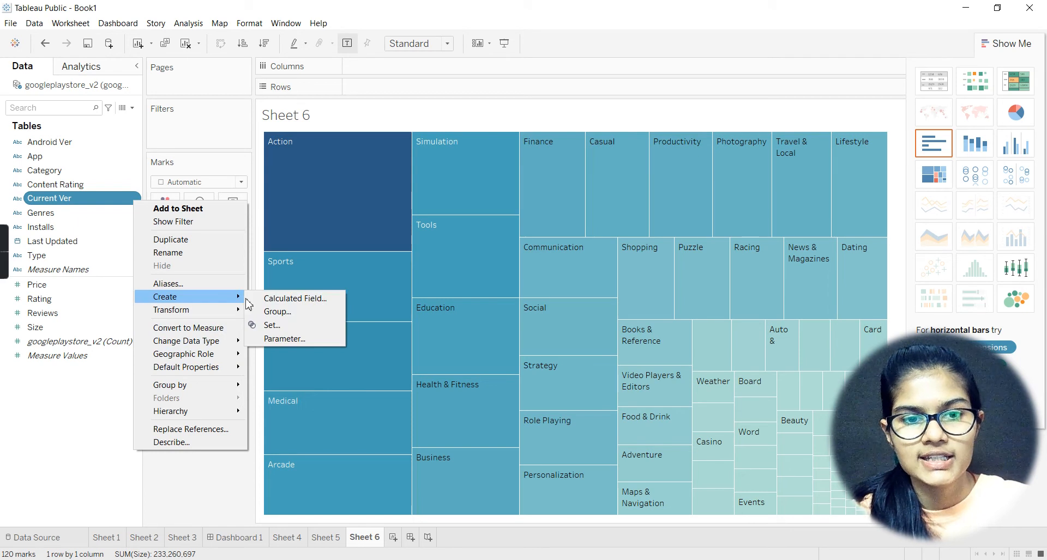
click(281, 311)
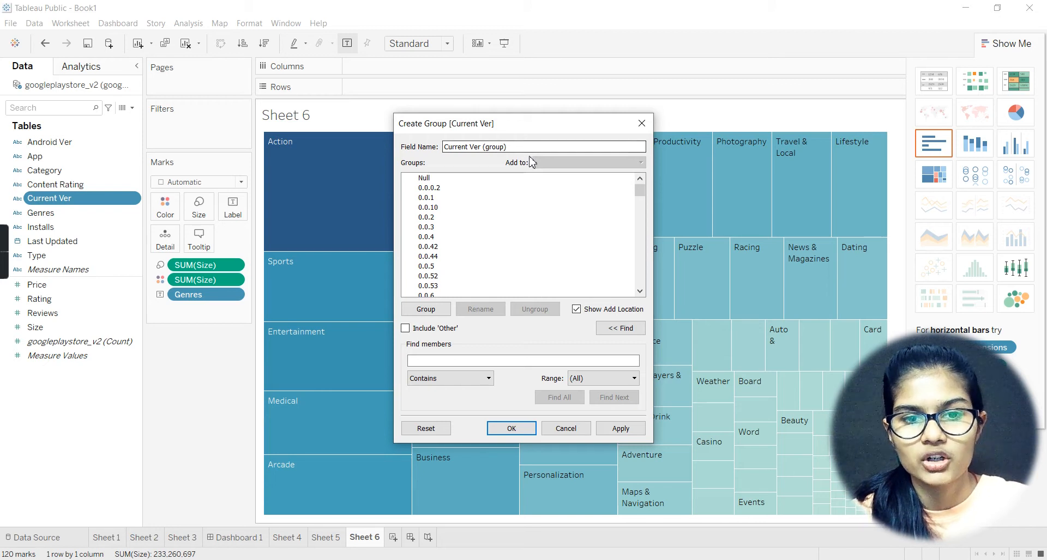
mouse_move(640, 191)
mouse_down()
mouse_move(641, 298)
mouse_move(642, 175)
mouse_up()
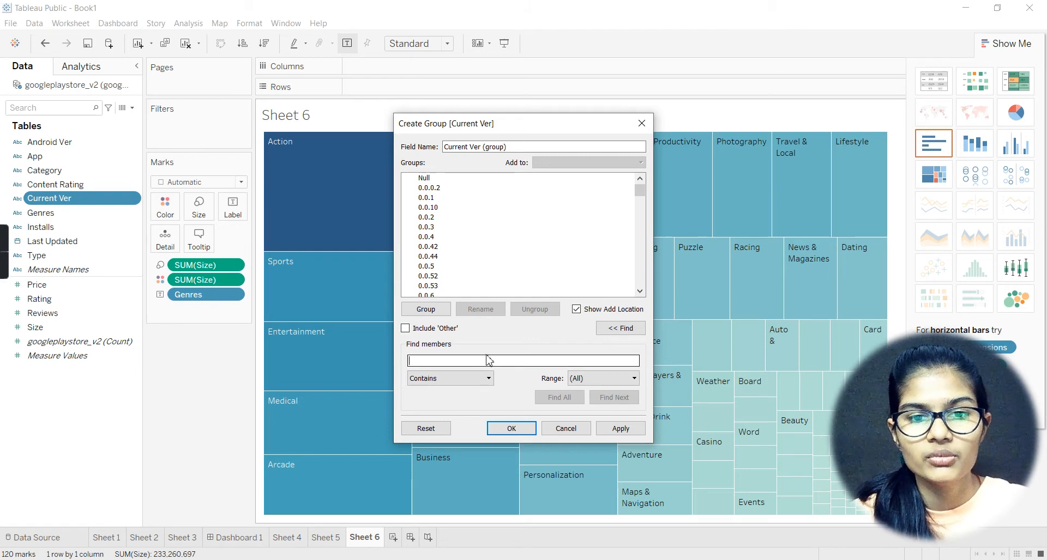
click(405, 328)
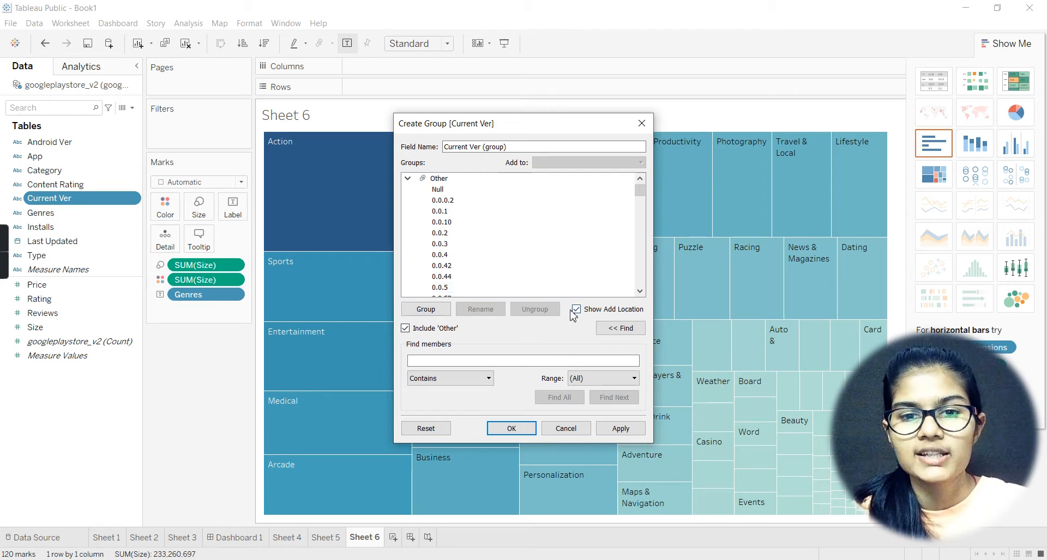
click(517, 147)
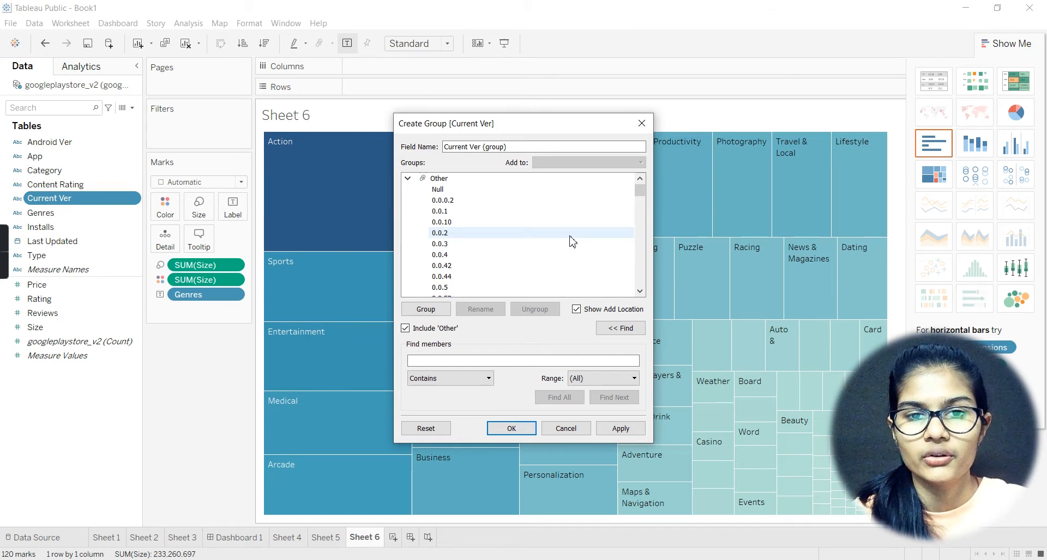
click(511, 429)
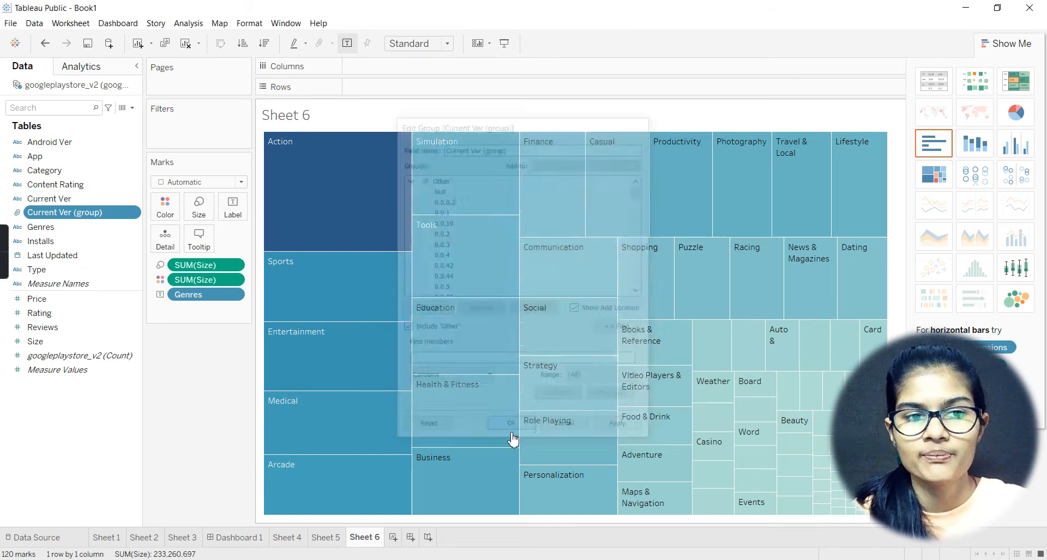
click(122, 141)
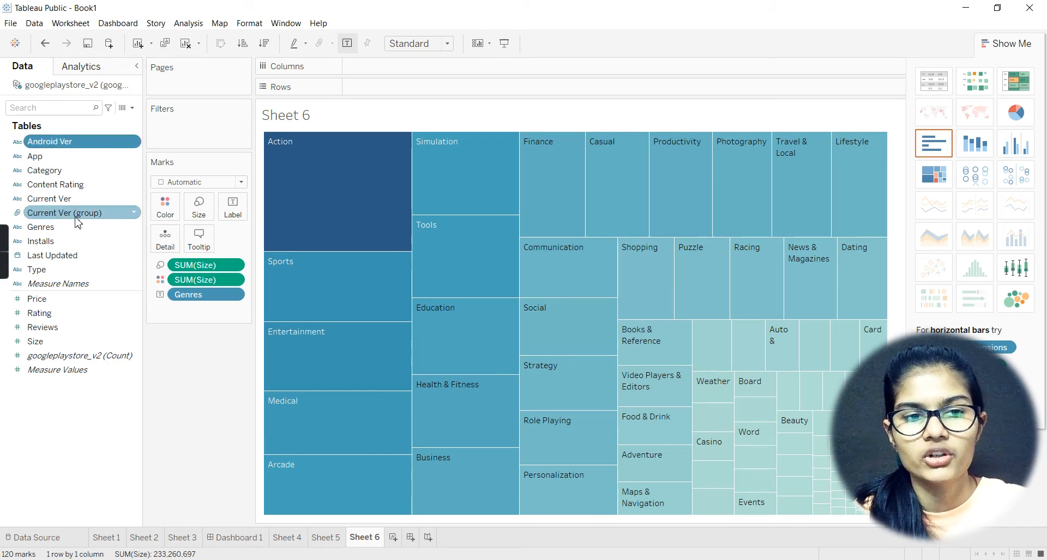
click(128, 215)
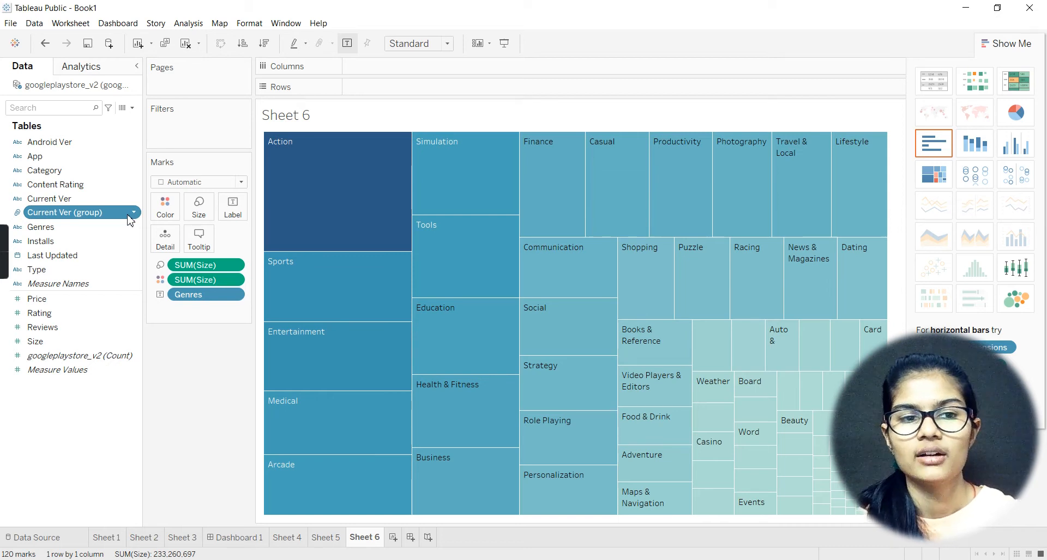
click(167, 208)
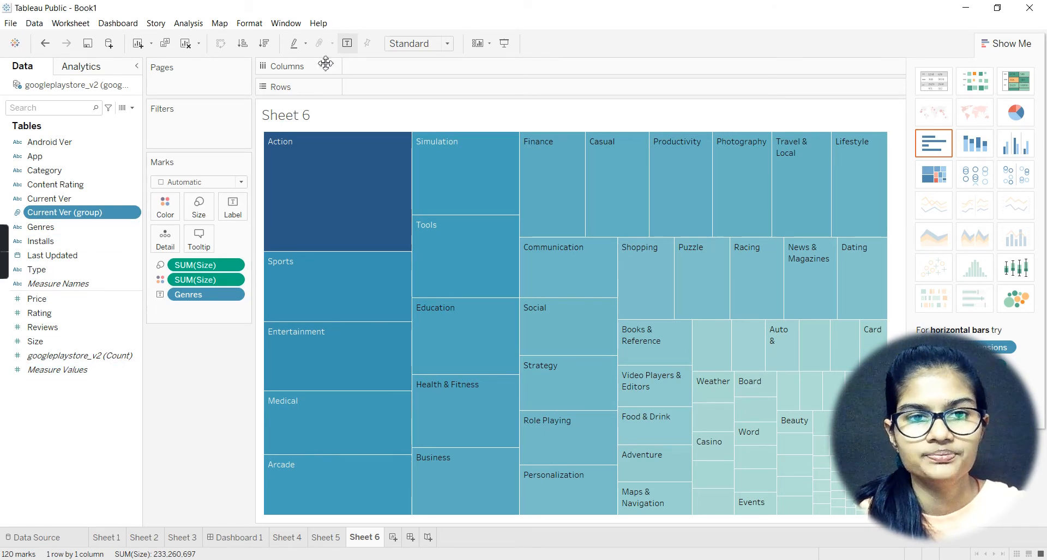
Add a new worksheet, size its marks by Rating and place Installs on the rows
click(392, 537)
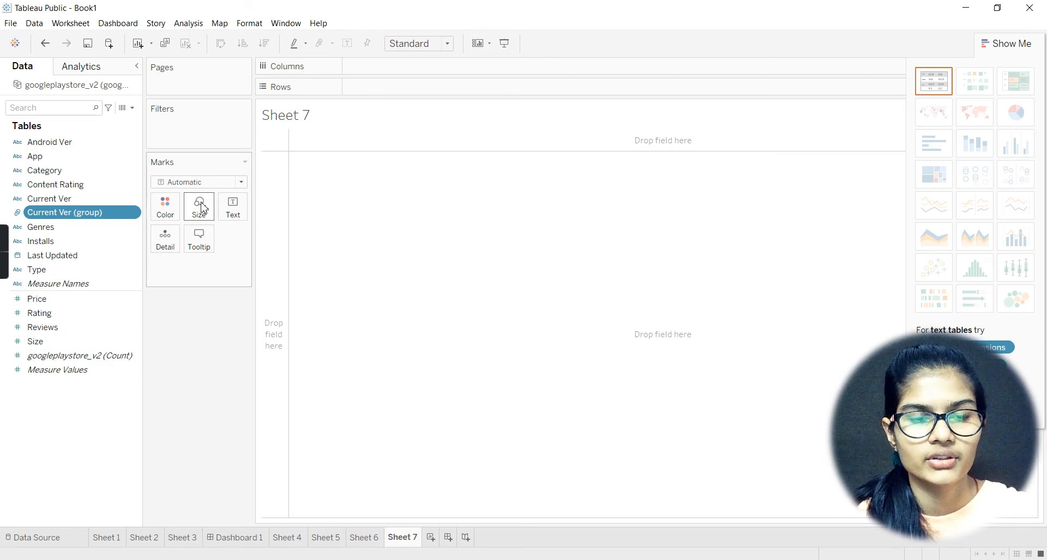
drag(34, 313, 170, 235)
mouse_move(277, 138)
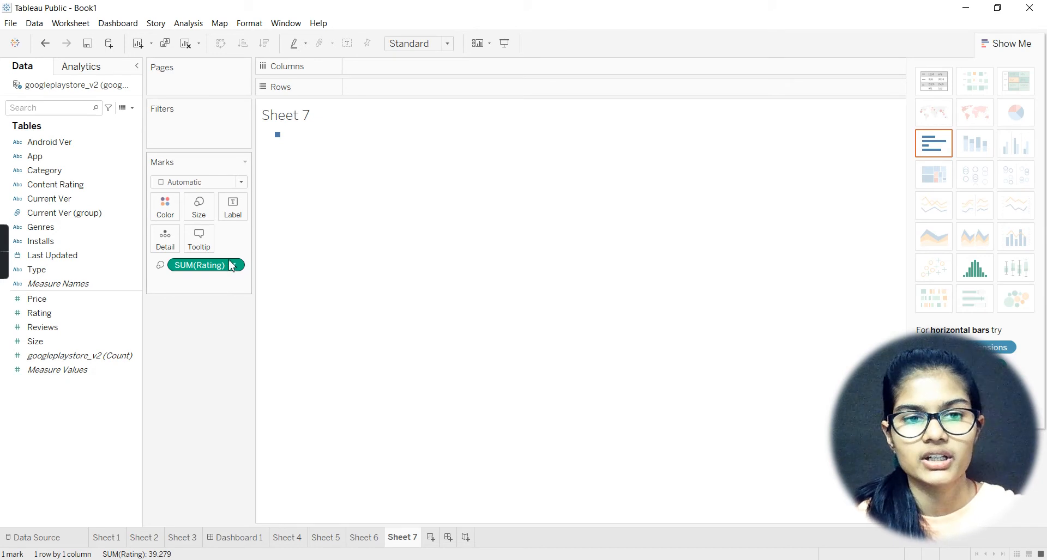
click(47, 245)
drag(48, 251, 374, 96)
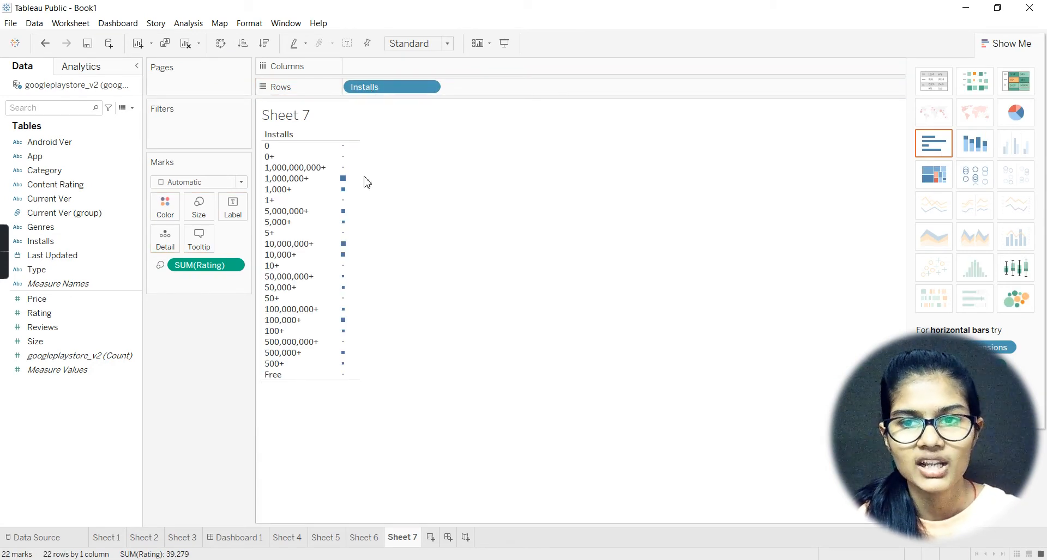
mouse_move(343, 180)
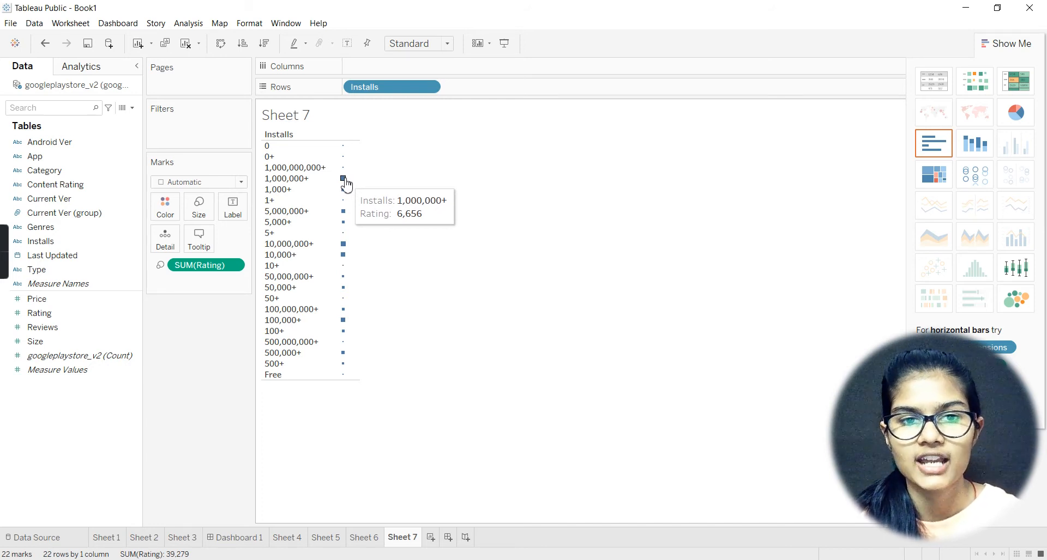
Convert the Rating by Installs view to horizontal bars and inspect the bar for 1,000,000+ installs
click(945, 144)
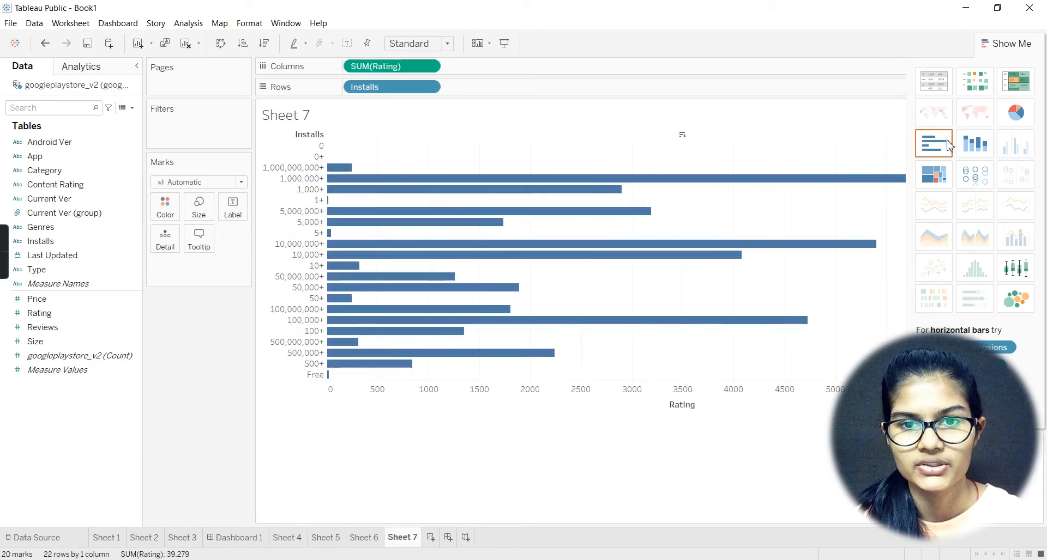
mouse_move(544, 217)
mouse_move(543, 188)
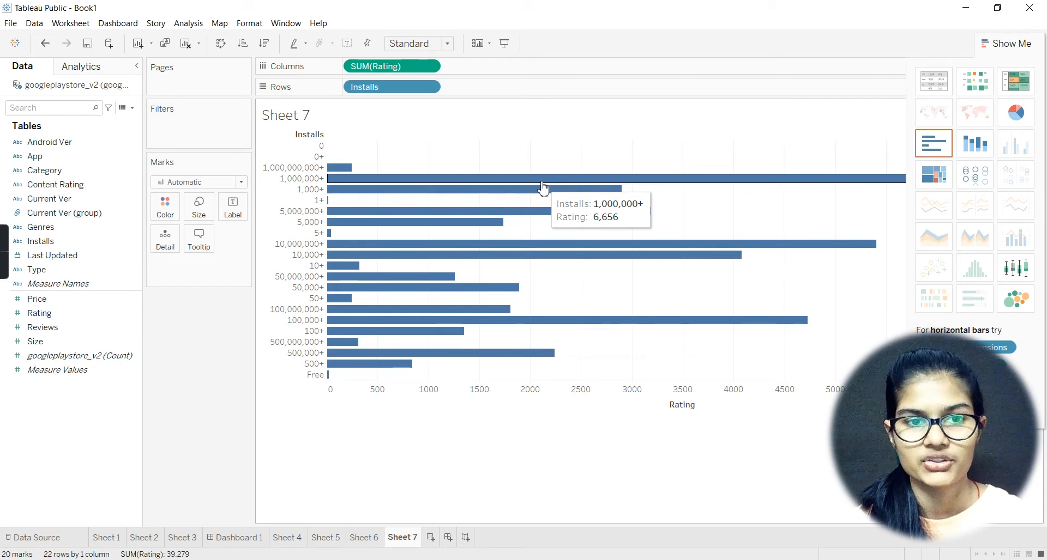
Remove Installs from the rows and Rating from the columns, clearing the worksheet
click(430, 87)
click(377, 301)
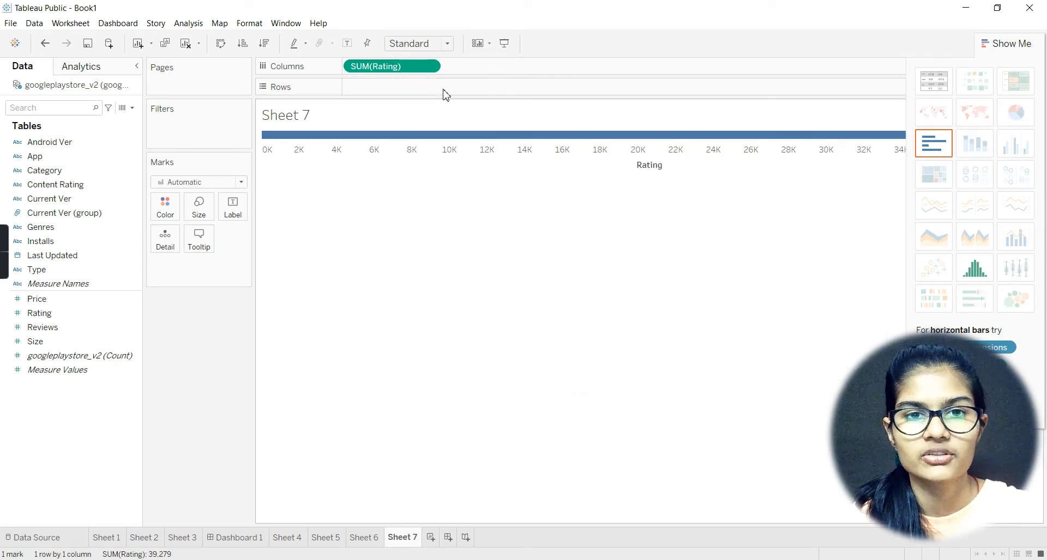
click(429, 66)
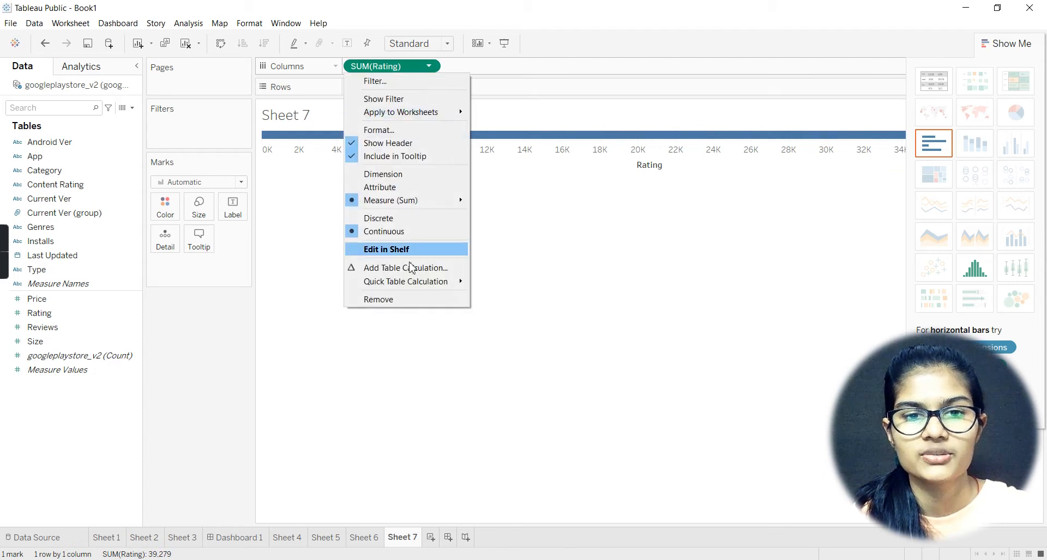
click(385, 300)
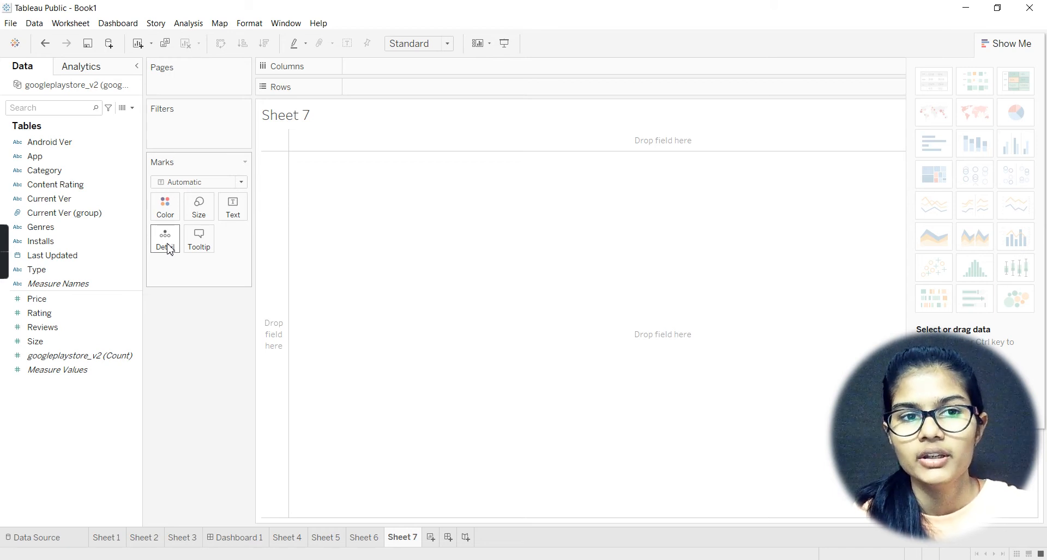
Look over the available dimension fields from Android Ver to Type, and the measures including the googleplaystore_v2 record count
click(75, 300)
click(76, 141)
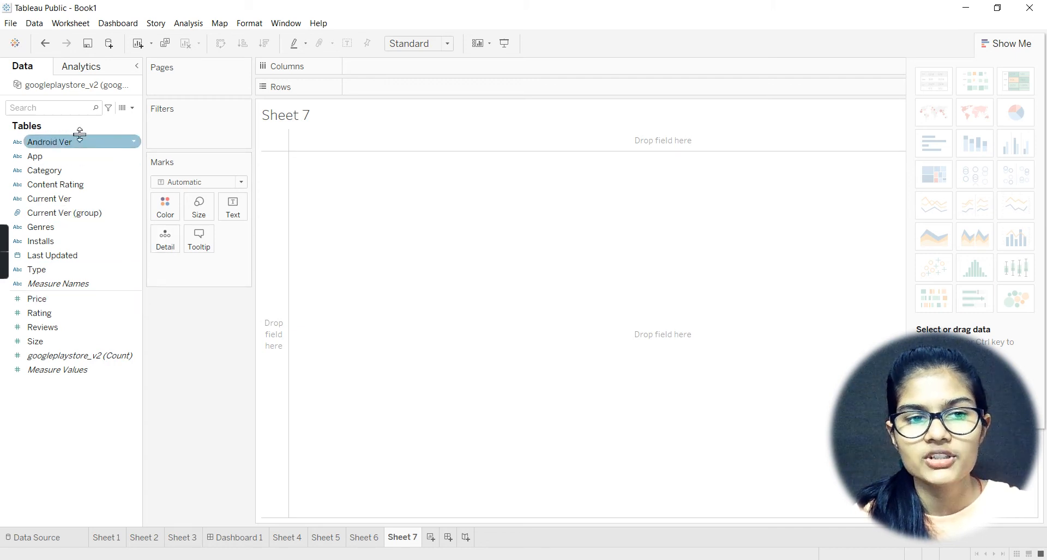
click(53, 157)
click(56, 170)
click(64, 142)
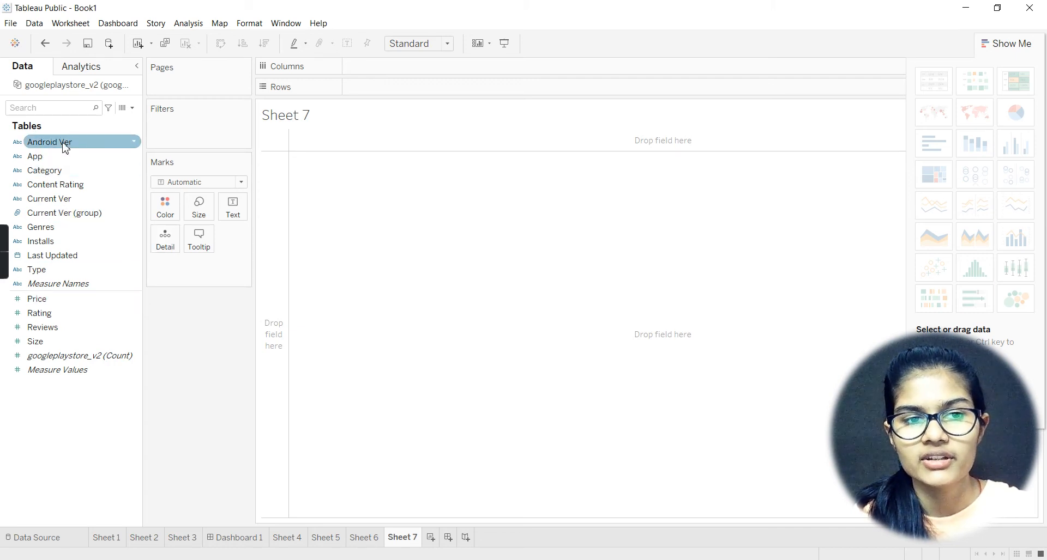
click(53, 157)
click(61, 170)
click(70, 185)
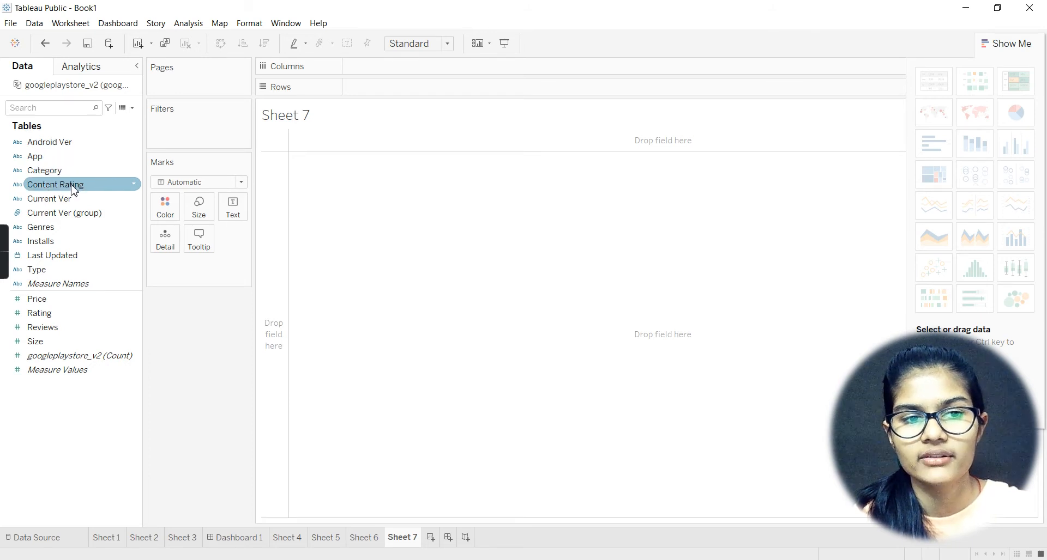
click(75, 200)
click(83, 228)
click(82, 242)
click(84, 270)
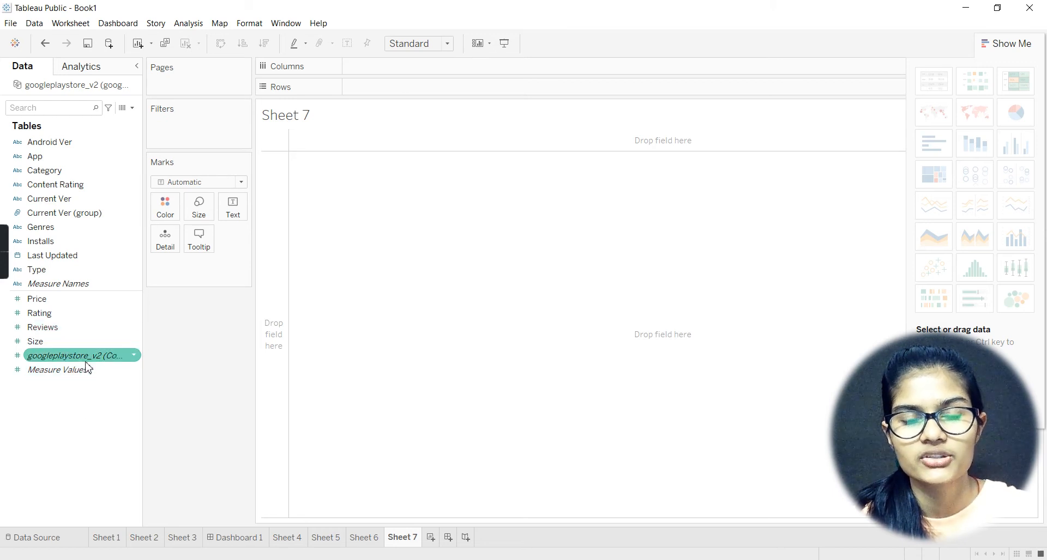
mouse_move(87, 368)
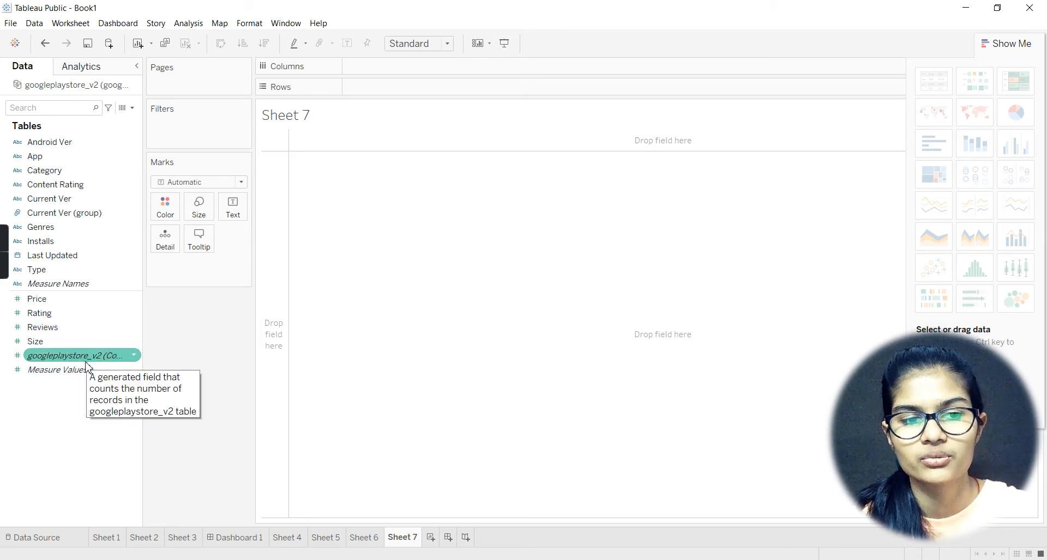
Look over the available field options for the Price and Reviews measures
click(82, 300)
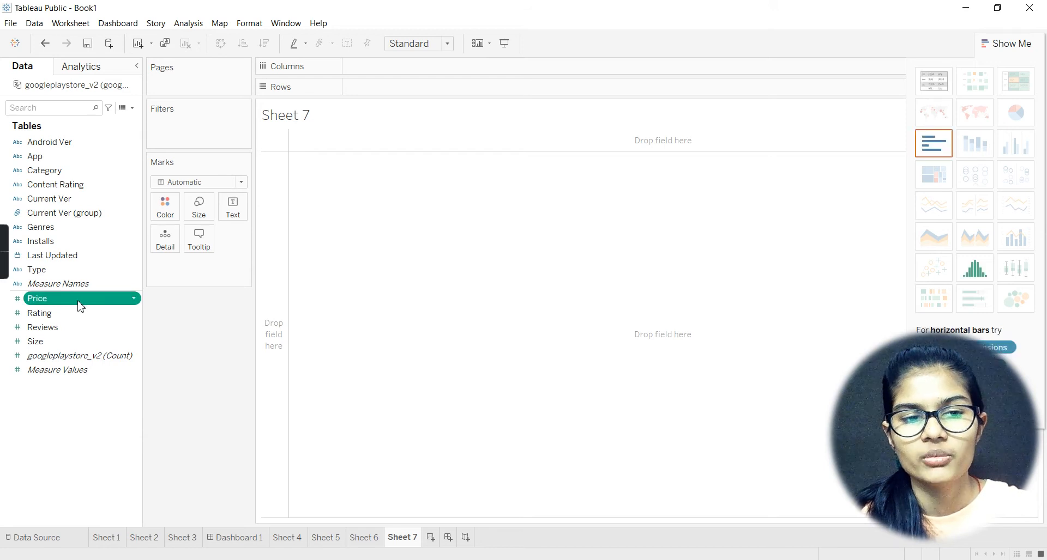
click(134, 301)
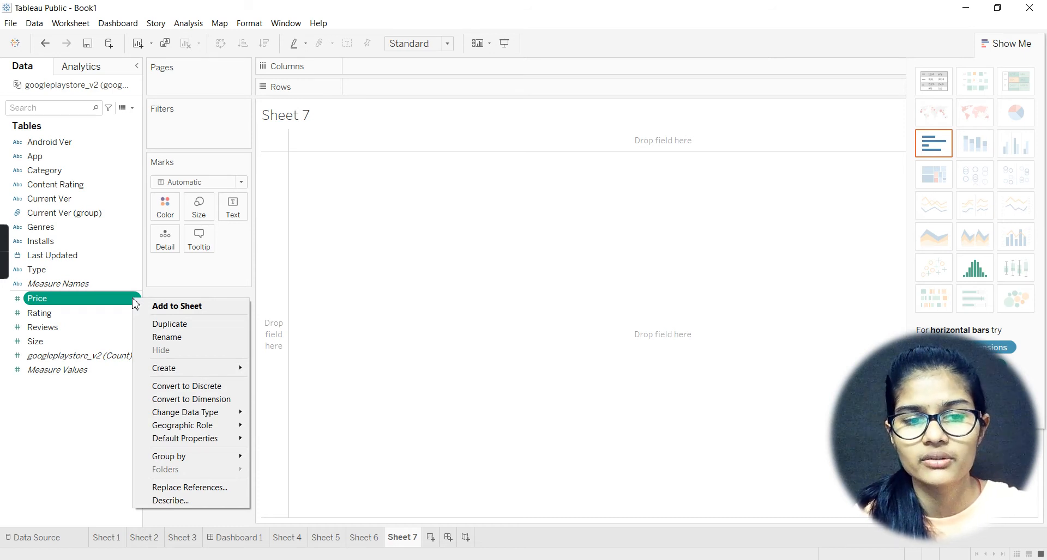
click(101, 402)
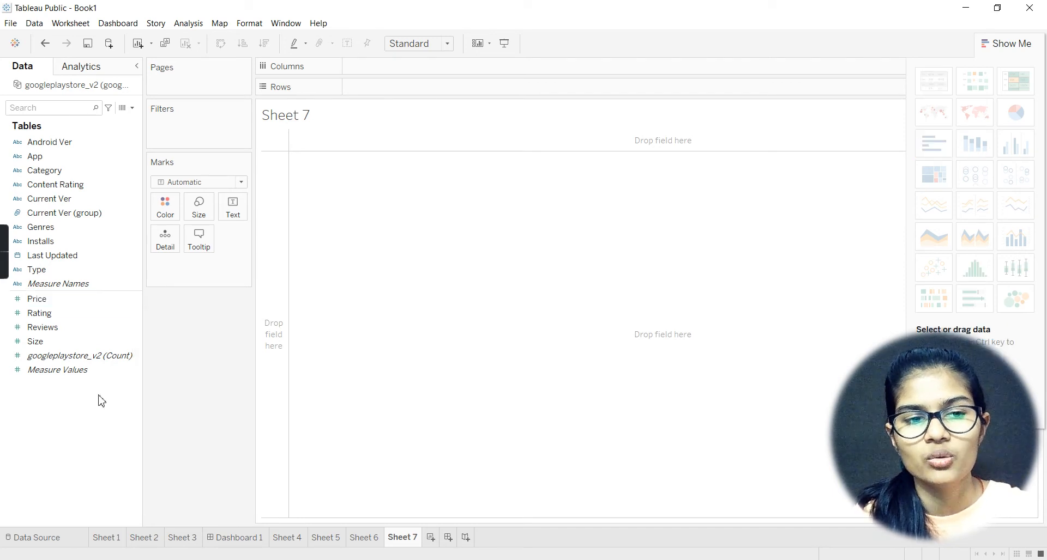
click(76, 328)
right_click(76, 329)
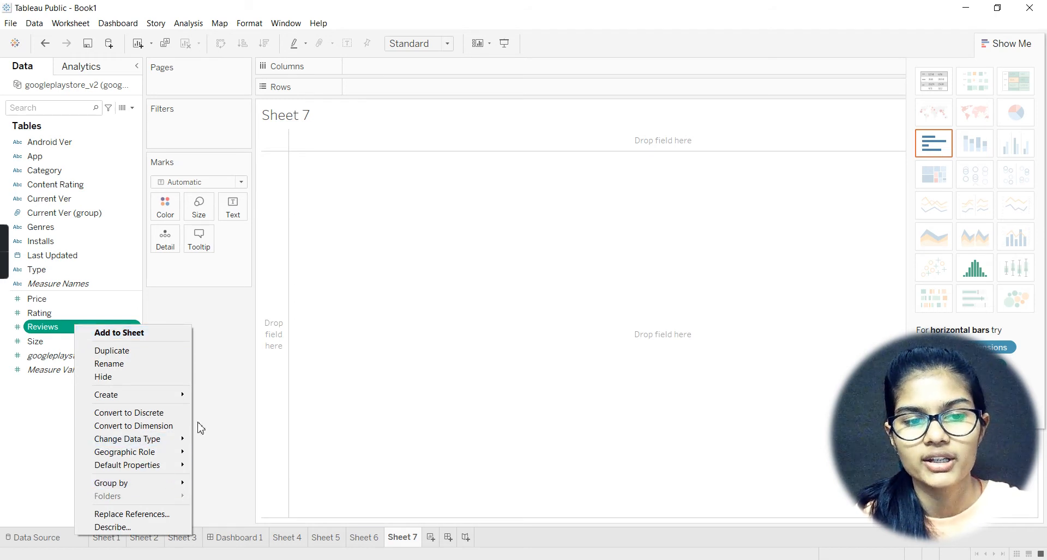
click(237, 429)
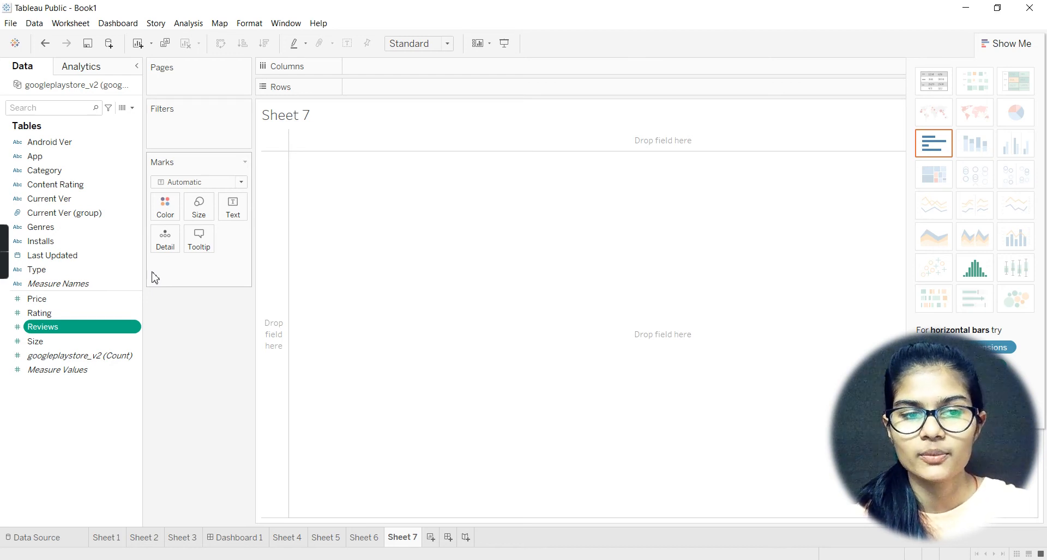
Switch to Dashboard 1
click(236, 537)
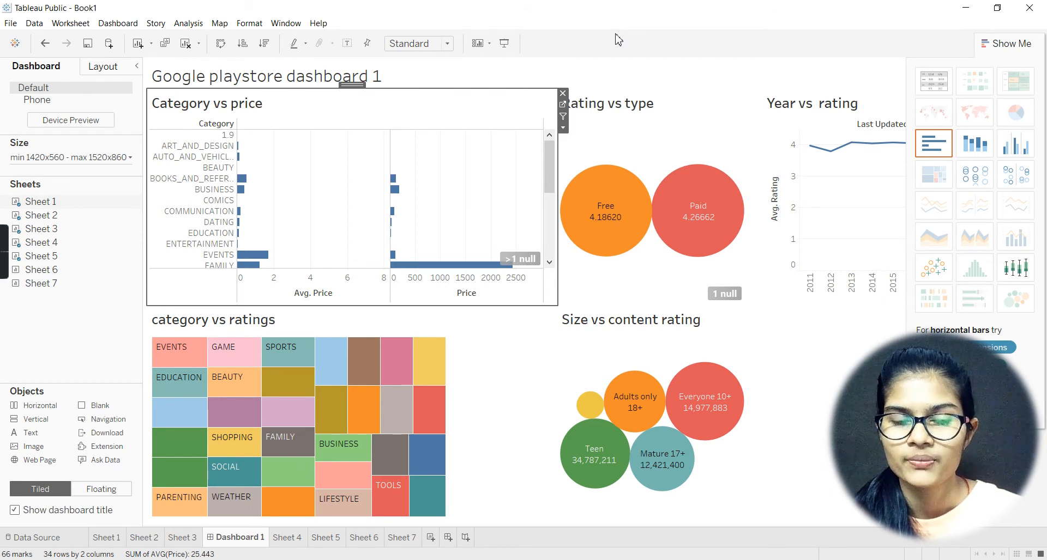
Try placing Sheet 6 below the Size vs content rating chart, move it above that chart, and undo both placements
mouse_move(75, 288)
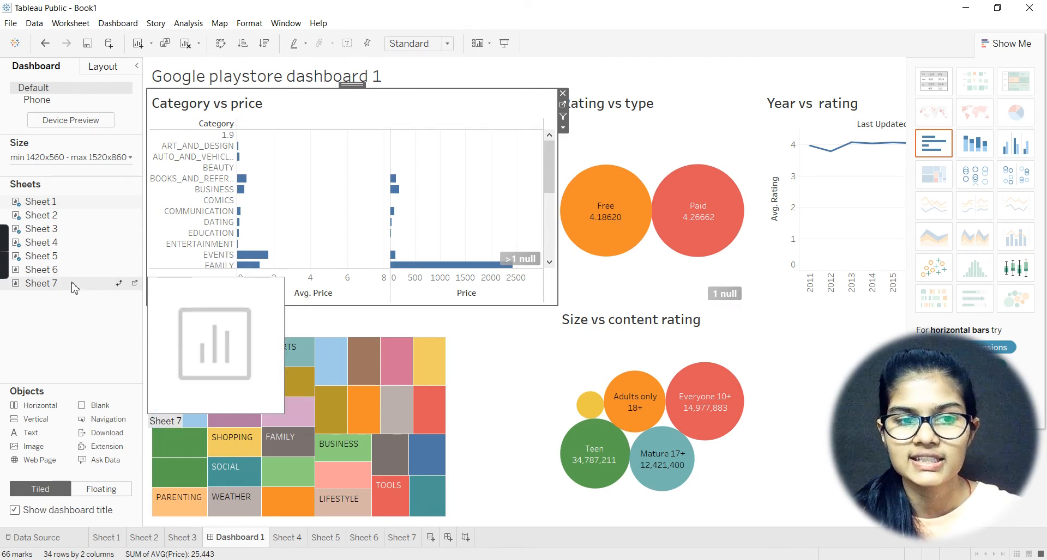
drag(100, 275, 797, 450)
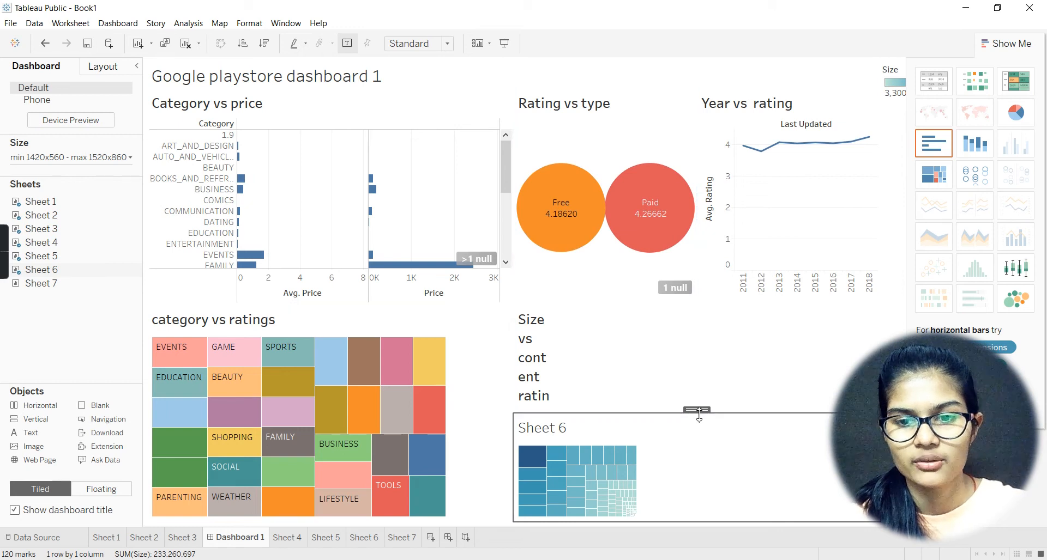
click(698, 410)
drag(698, 409, 752, 384)
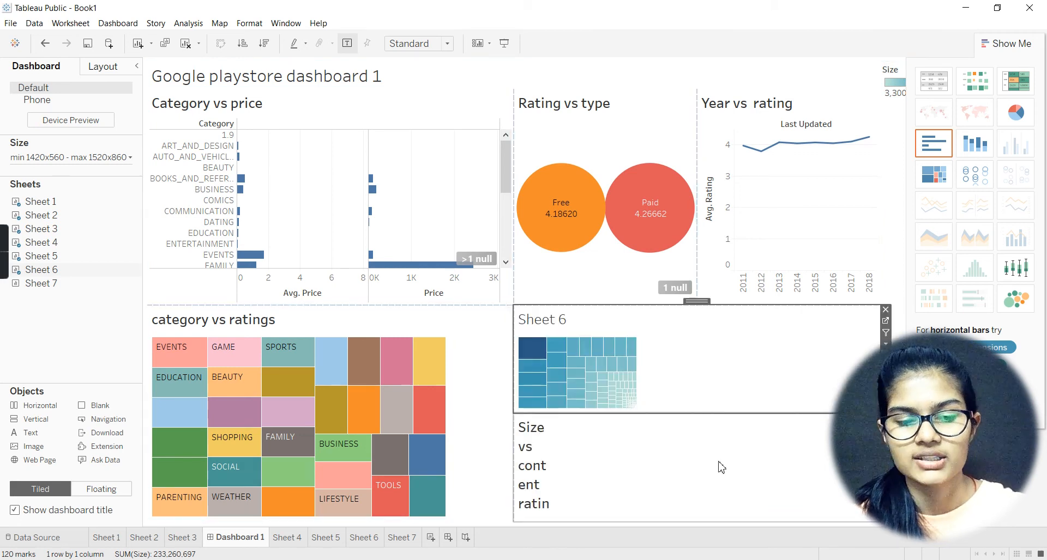
key(ctrl+z)
key(ctrl+z)
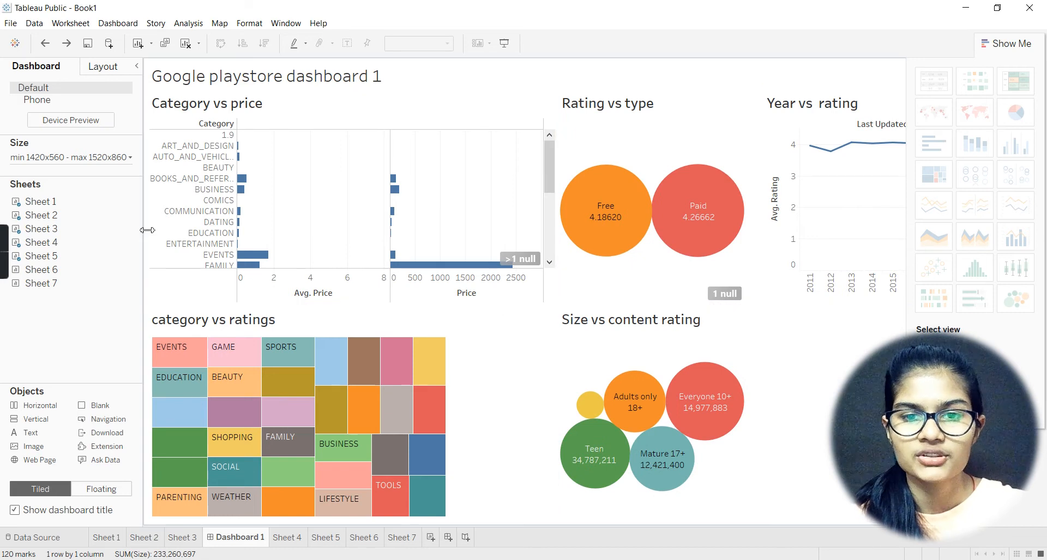
Place Sheet 6 on the dashboard beside the Size vs content rating chart, beneath Year vs rating
mouse_move(57, 277)
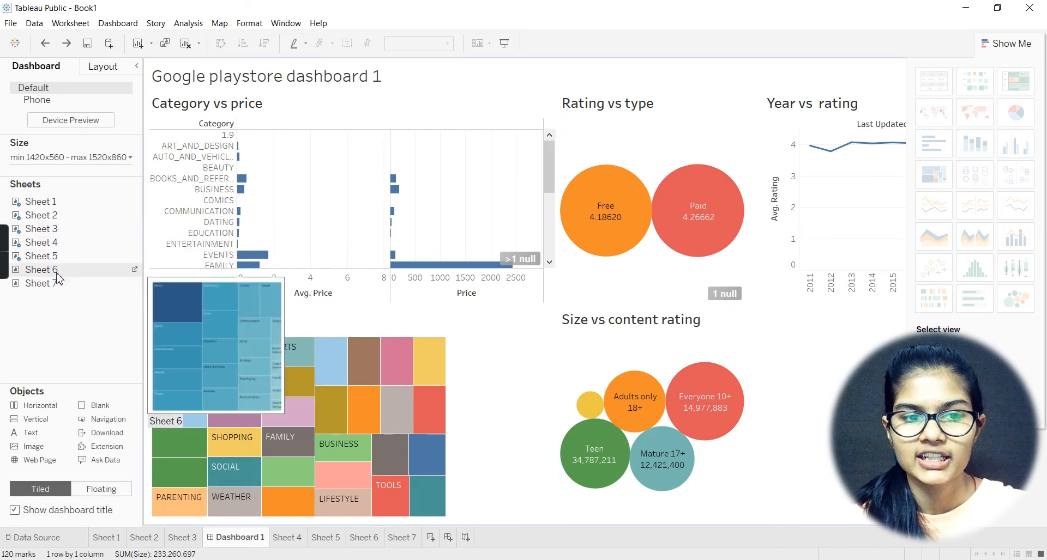
drag(57, 277, 783, 452)
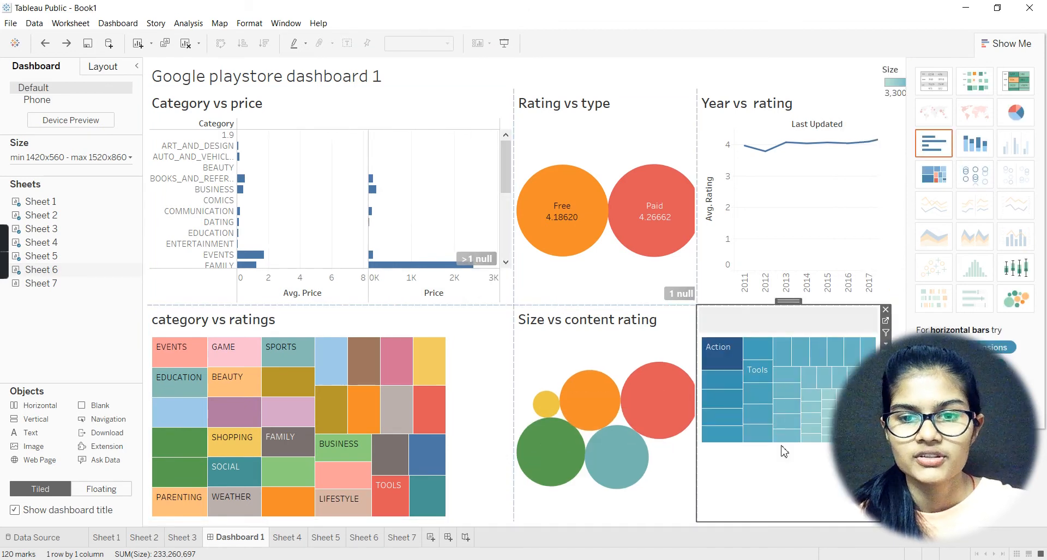
click(656, 504)
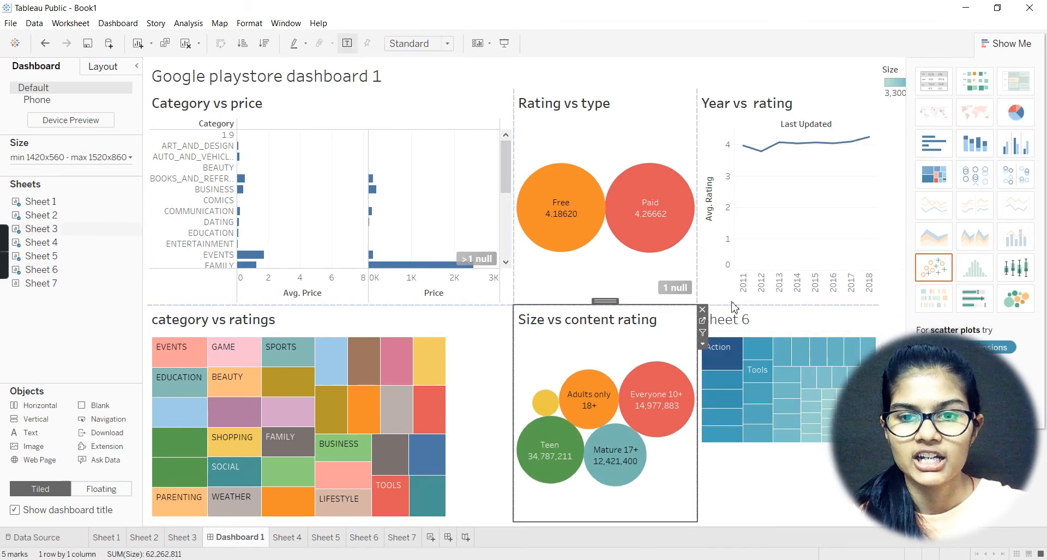
Open Sheet 6 and replace its title text with "Genres vs size"
click(82, 272)
click(360, 539)
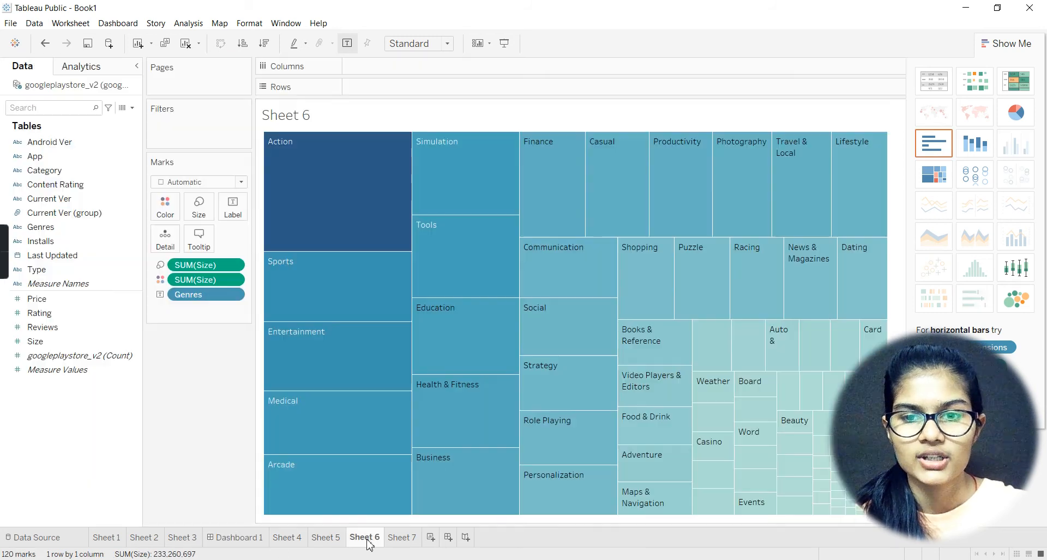
double_click(305, 121)
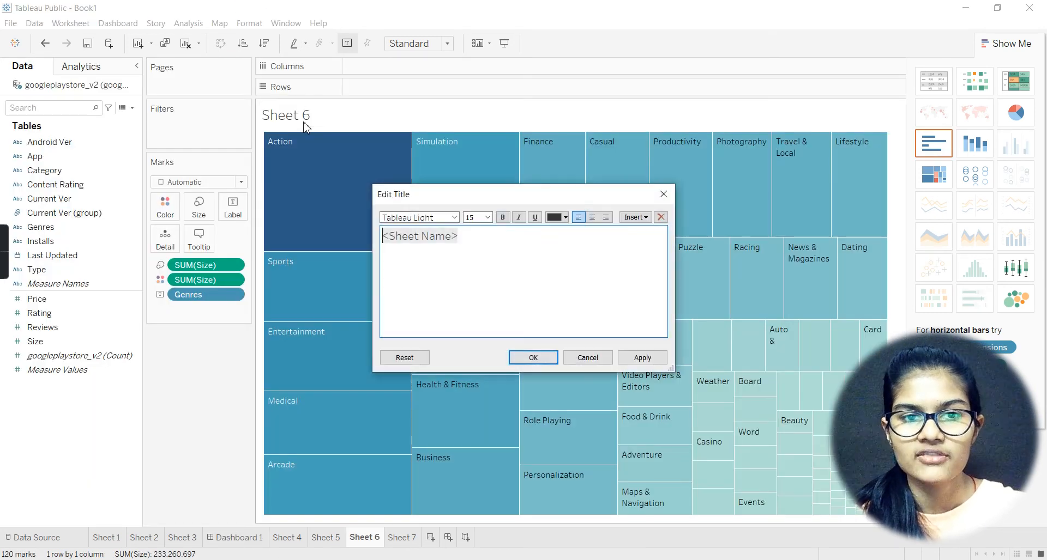
key(BackSpace)
key(BackSpace)
key(BackSpace)
key(BackSpace)
key(BackSpace)
key(BackSpace)
key(BackSpace)
key(BackSpace)
key(BackSpace)
key(BackSpace)
key(BackSpace)
key(BackSpace)
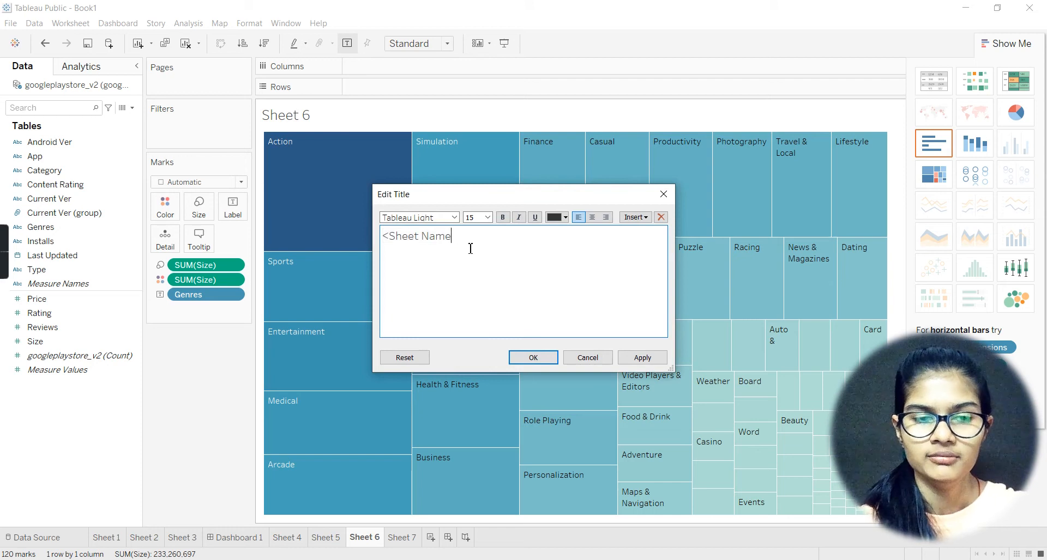
text(Gen)
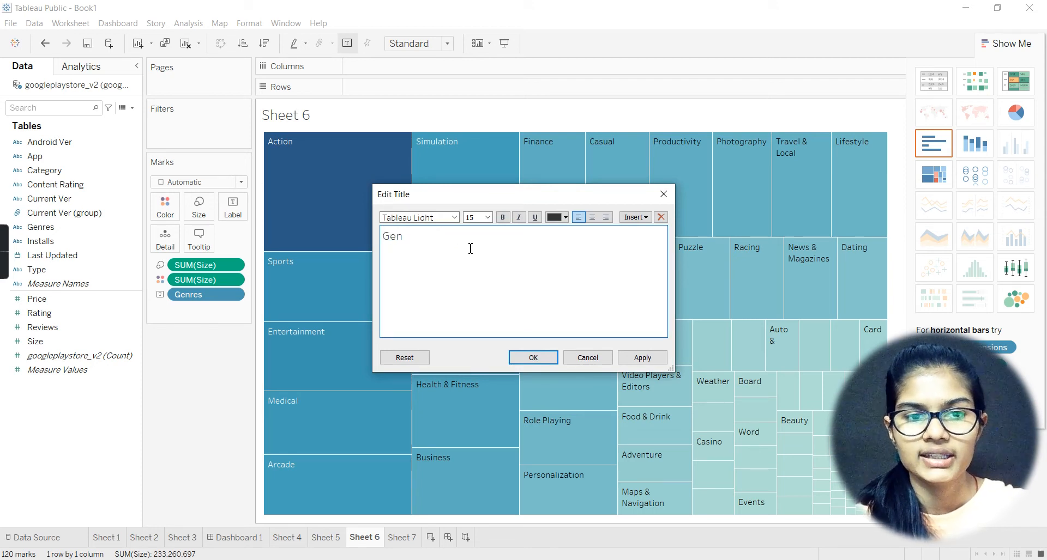
text(res vs s)
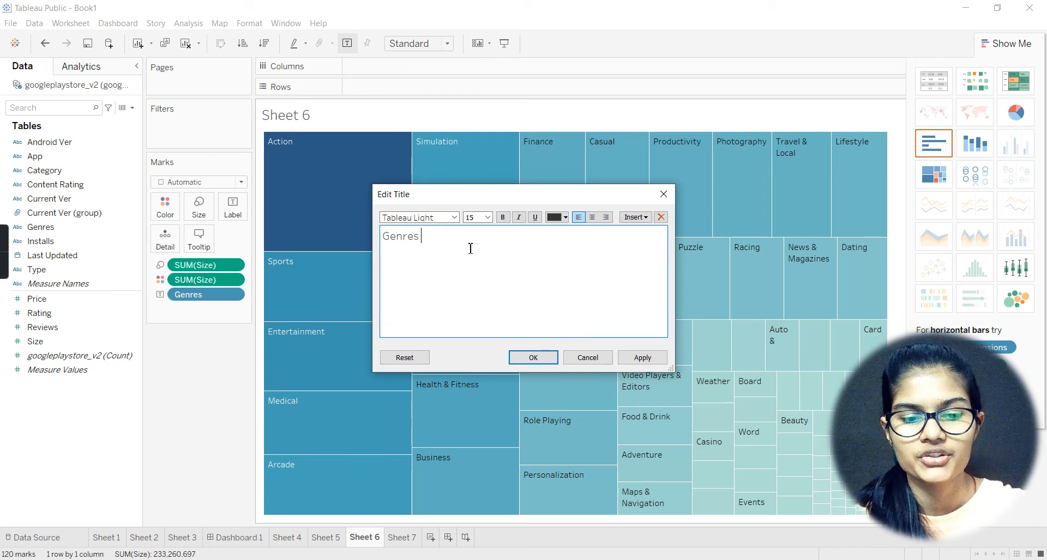
text(ize)
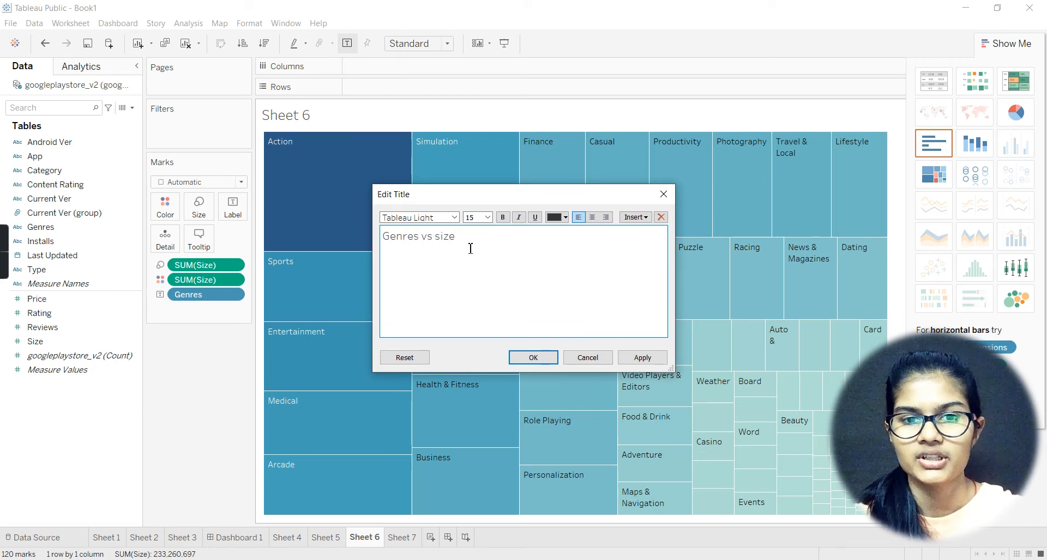
Make the whole "Genres vs size" title bold and apply it to the sheet
triple_click(436, 236)
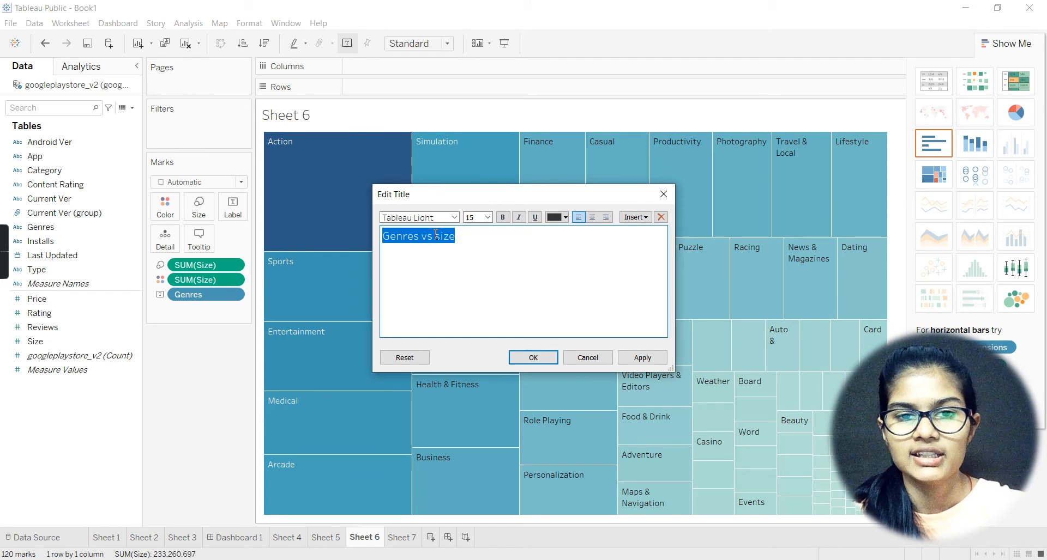
click(502, 218)
click(528, 283)
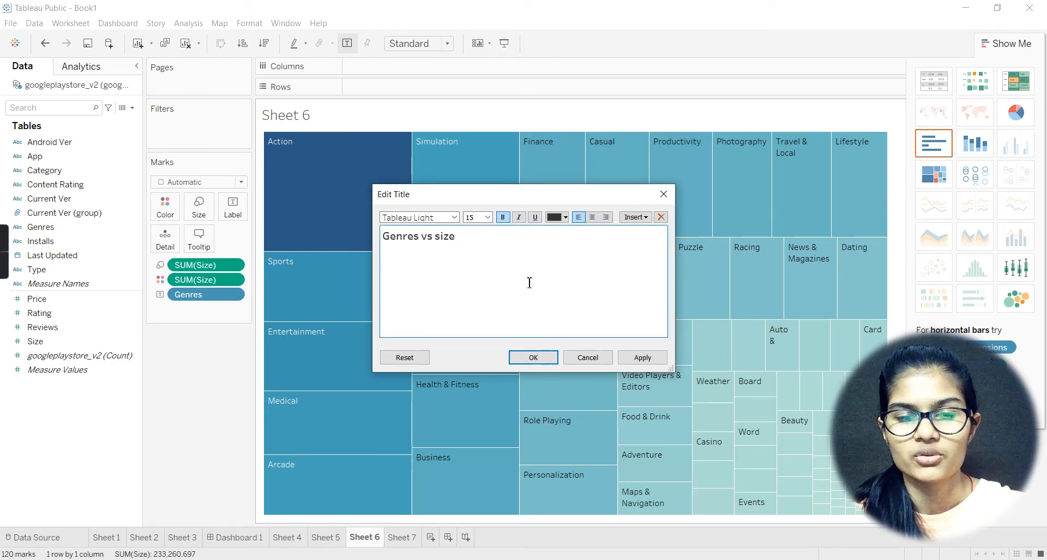
click(528, 360)
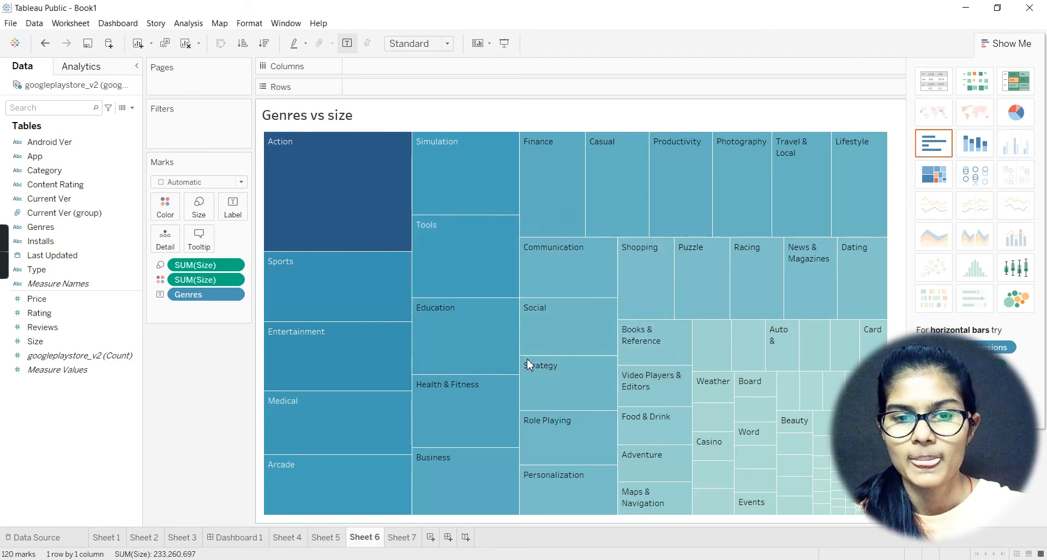
Return to Dashboard 1, hide the chart suggestions and remove the Size color legend from the dashboard
click(240, 537)
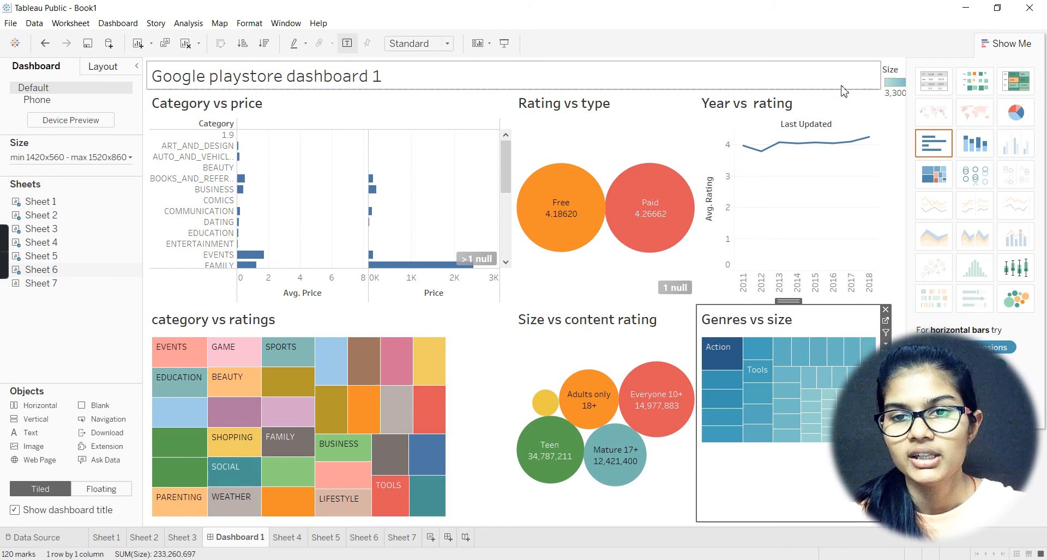
click(896, 99)
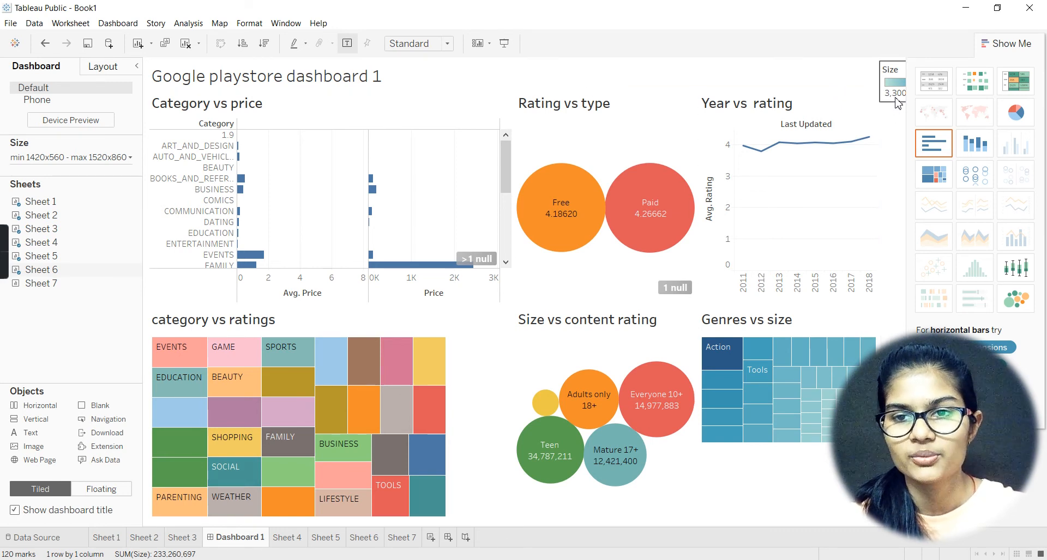
click(1022, 49)
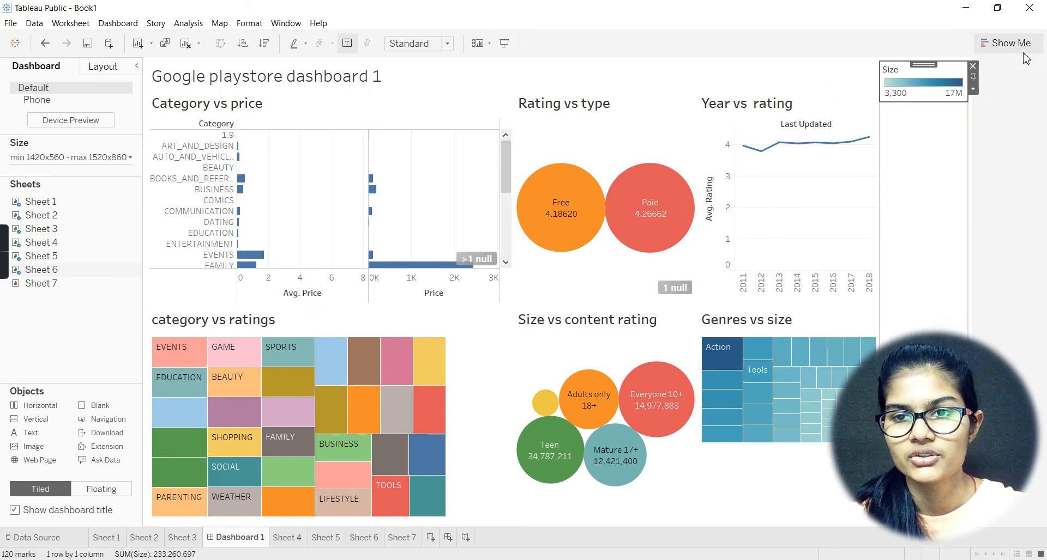
click(973, 65)
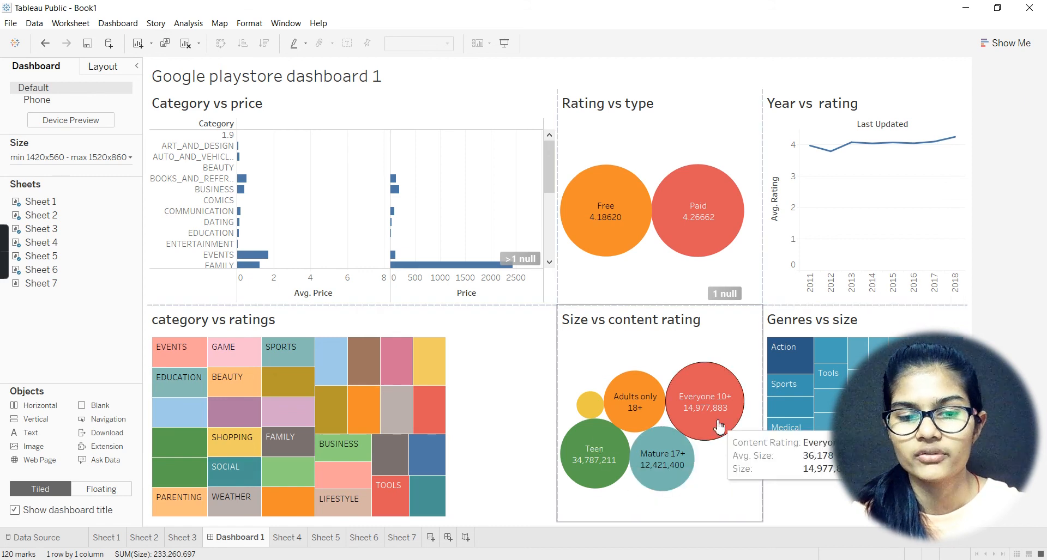
Look through the worksheets Sheet 5, Sheet 6 and Sheet 7, and return to Sheet 5
click(332, 541)
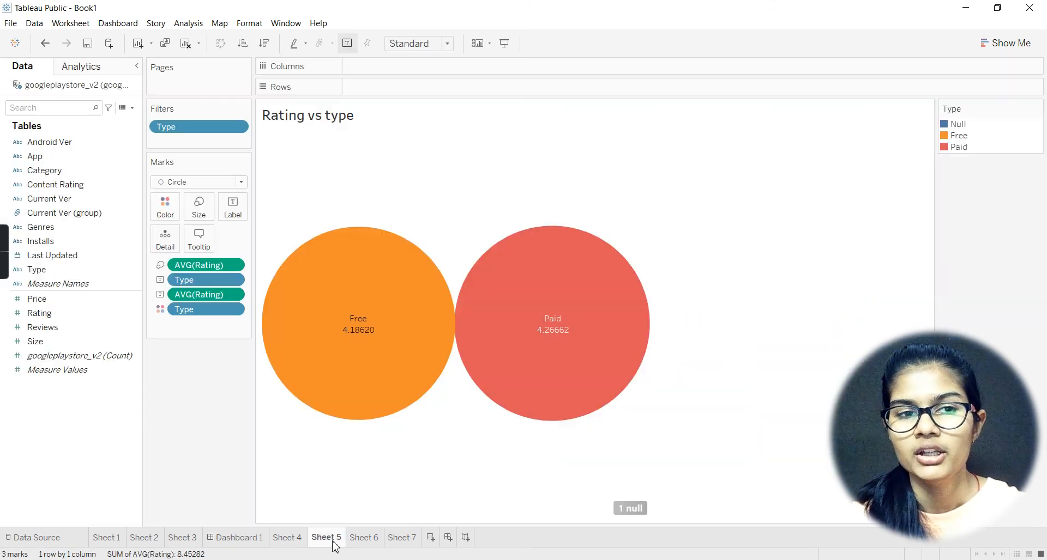
click(382, 540)
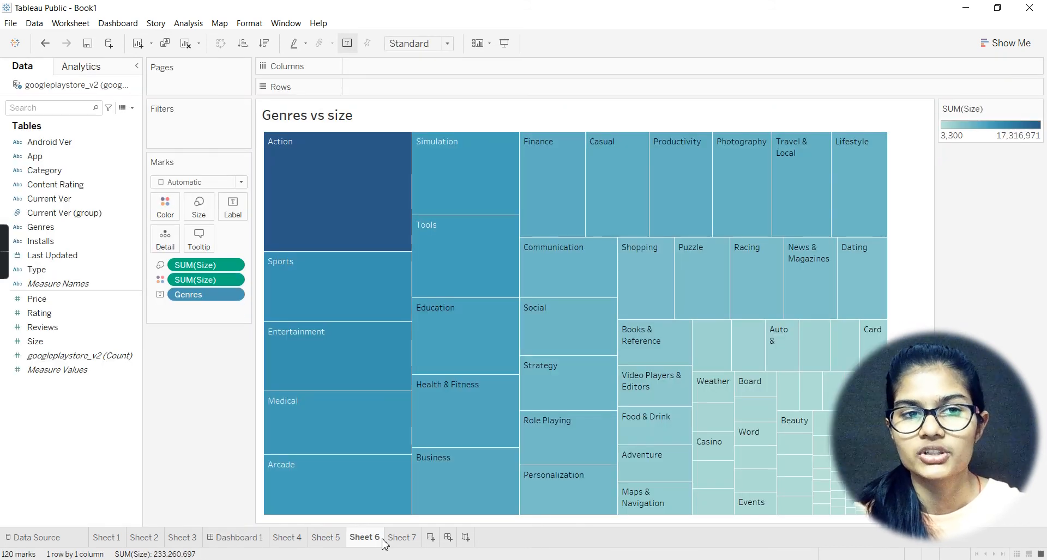
click(410, 540)
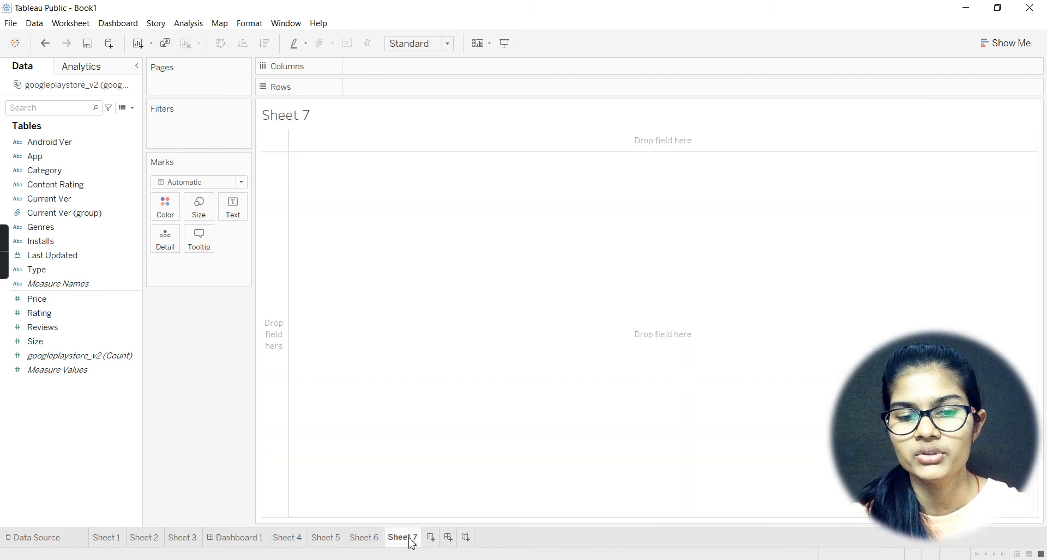
click(344, 538)
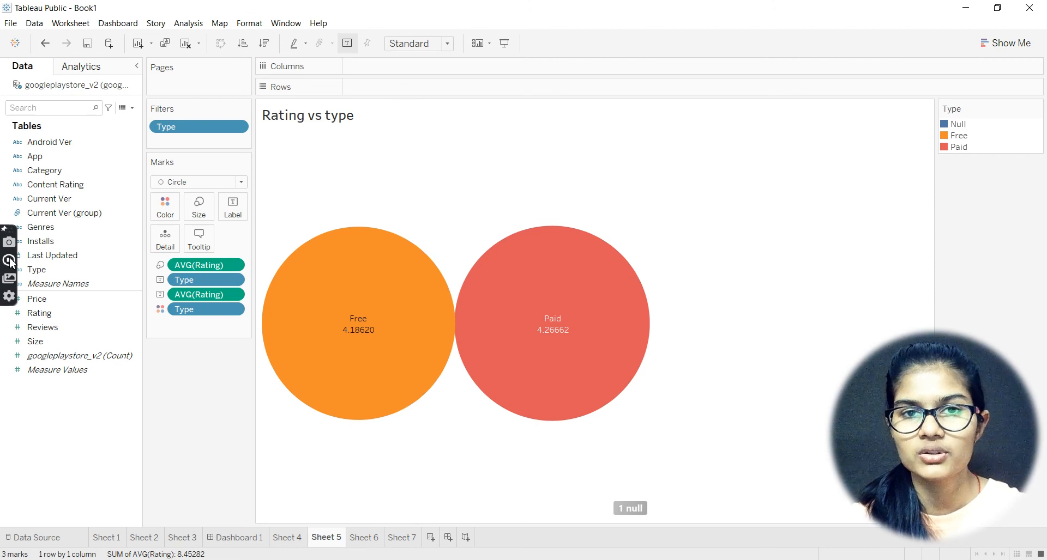